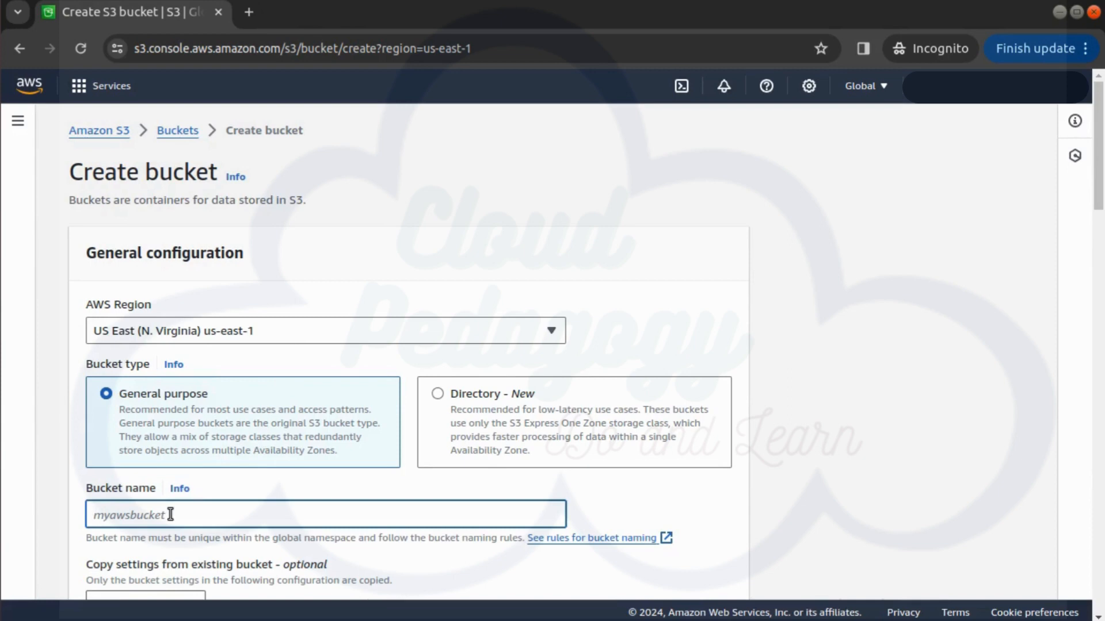
Create a general purpose bucket named cp-bucket-versioning, keeping all other settings at their defaults.
type("cp-bucker")
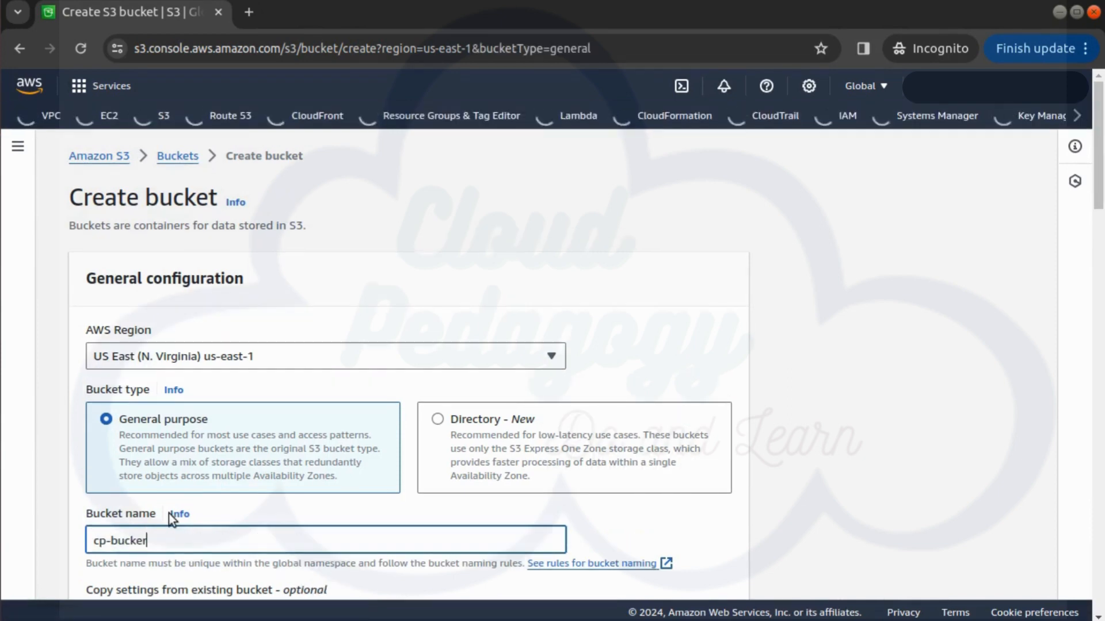
type("-versioning")
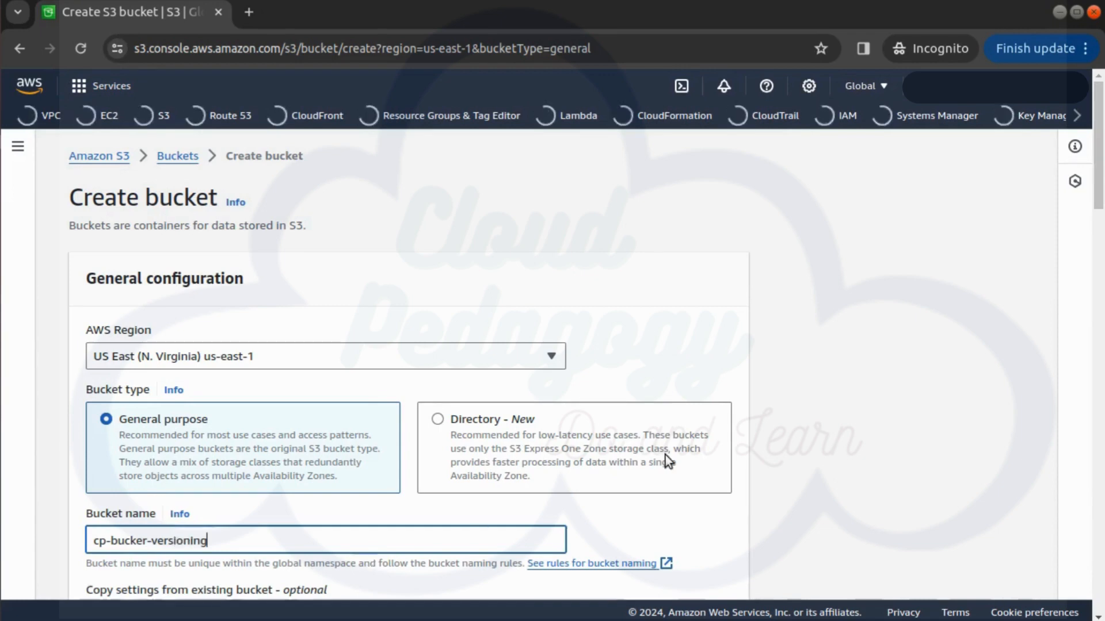
left_click(144, 541)
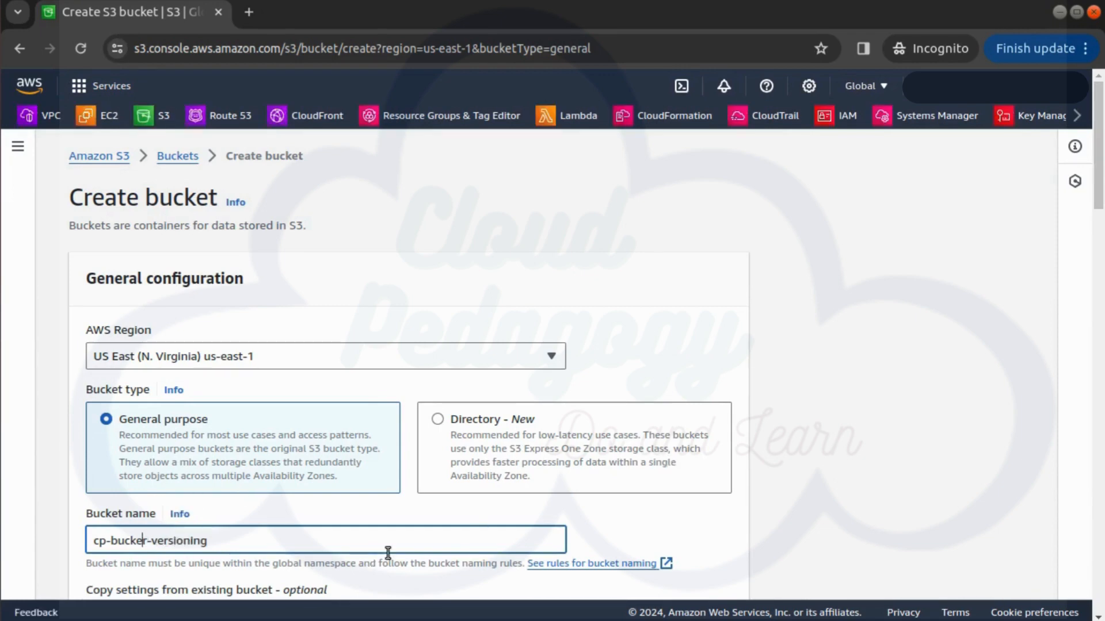
key("Delete")
type("t")
scroll(388, 553, "down", 5)
scroll(321, 368, "down", 18)
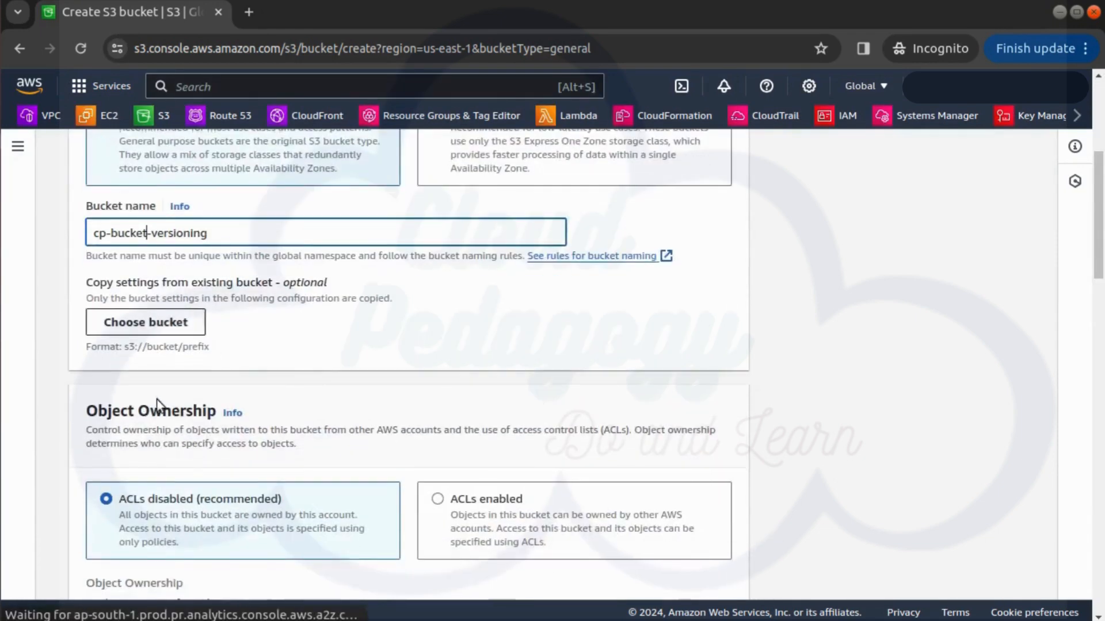
scroll(579, 484, "down", 3)
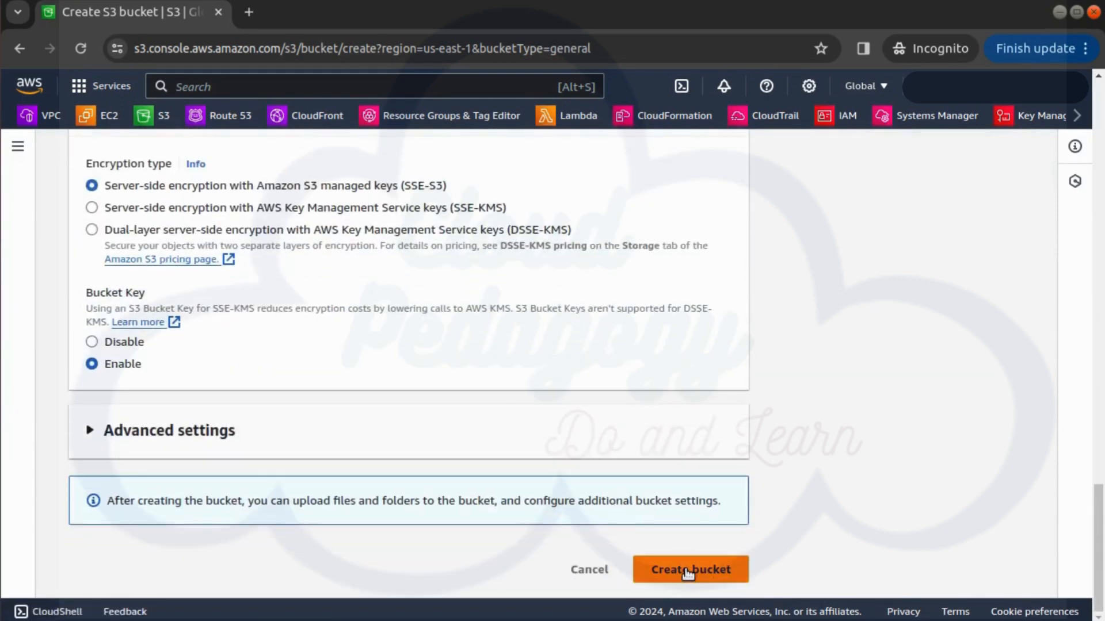
left_click(688, 570)
left_click(1034, 152)
Enable Bucket Versioning in the properties of the cp-bucket-versioning bucket and save the change.
scroll(476, 511, "down", 3)
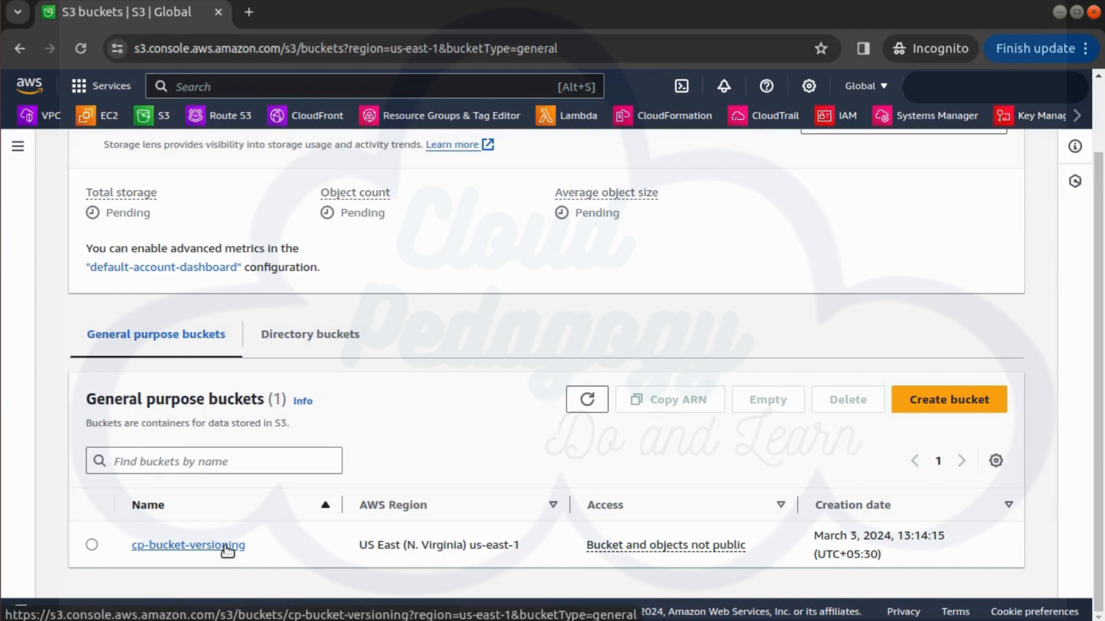
left_click(226, 547)
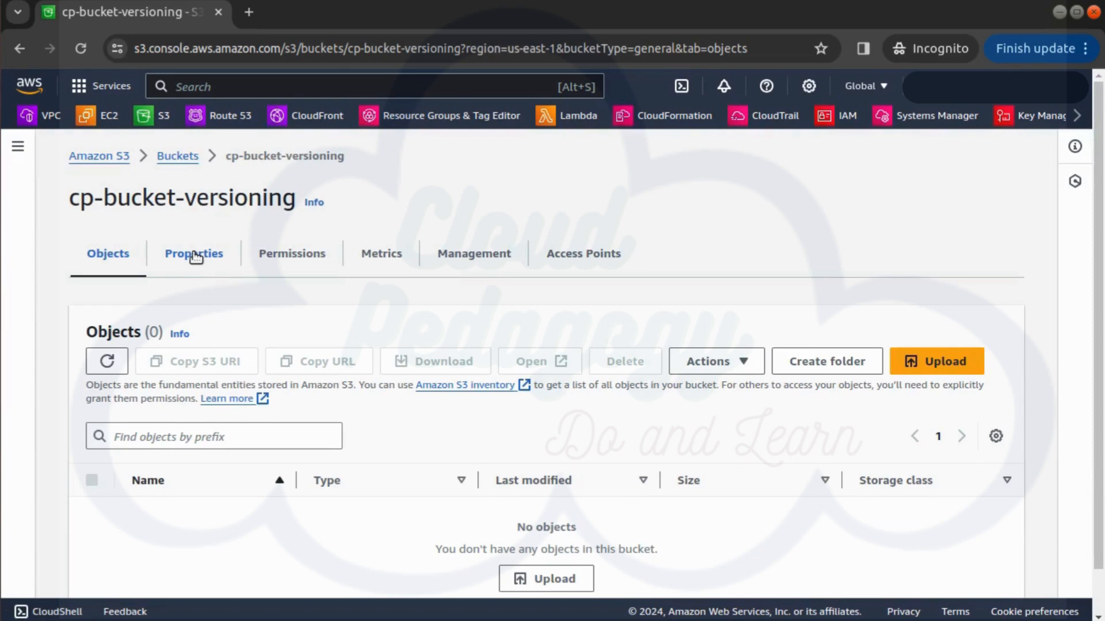
left_click(196, 256)
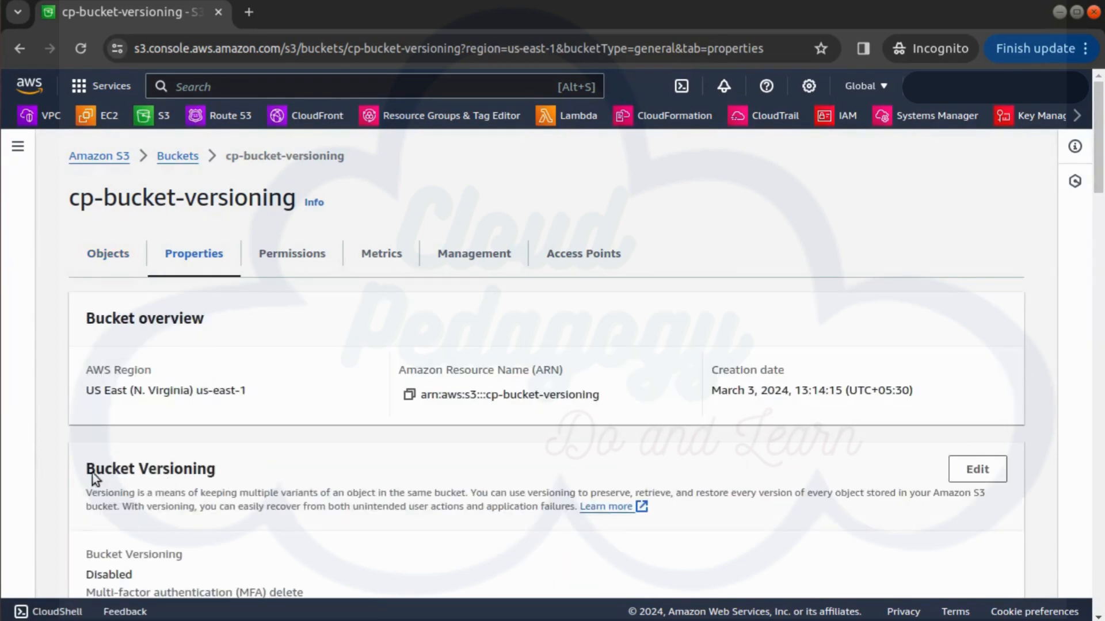
left_click(979, 471)
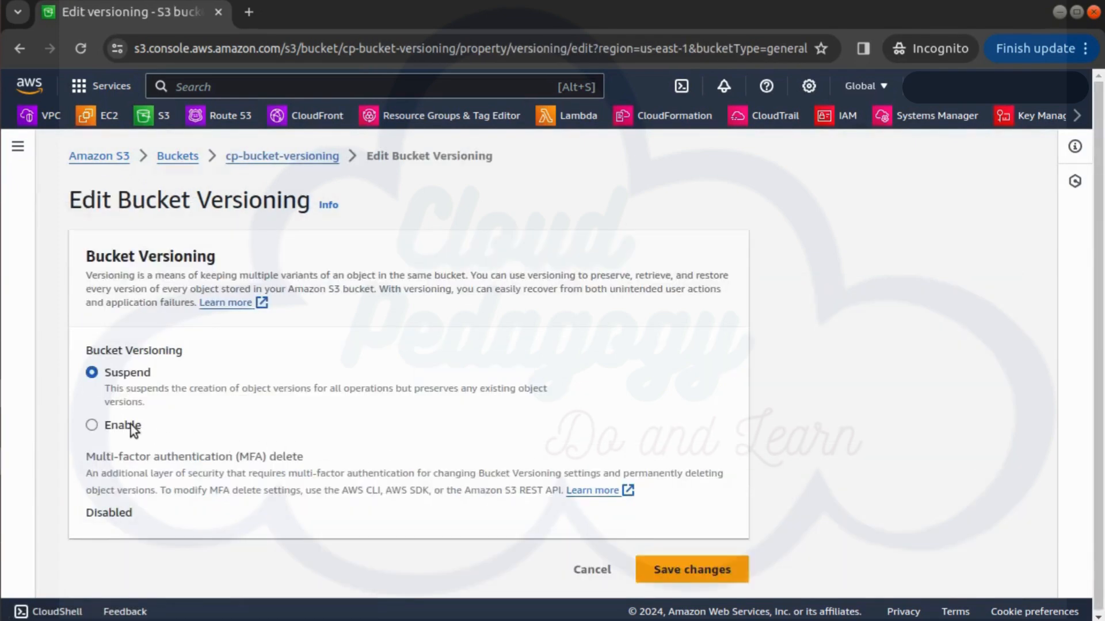
left_click(92, 426)
scroll(656, 558, "down", 2)
left_click(686, 576)
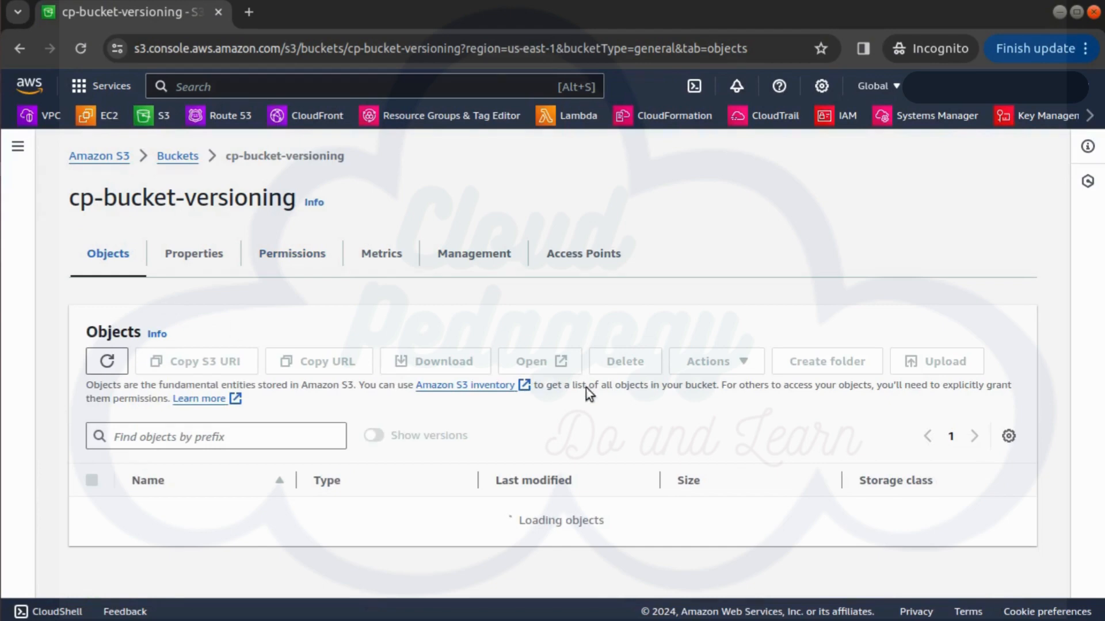
Upload Simple text file.txt from the Downloads folder to the cp-bucket-versioning bucket and close the upload summary.
left_click(946, 368)
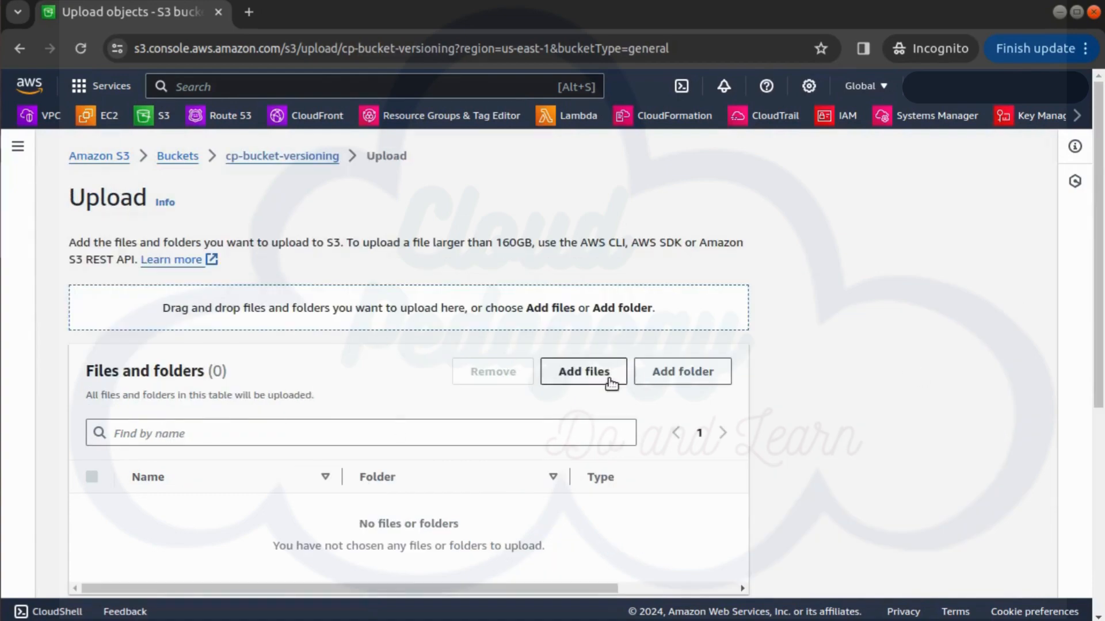
left_click(610, 380)
left_click(255, 181)
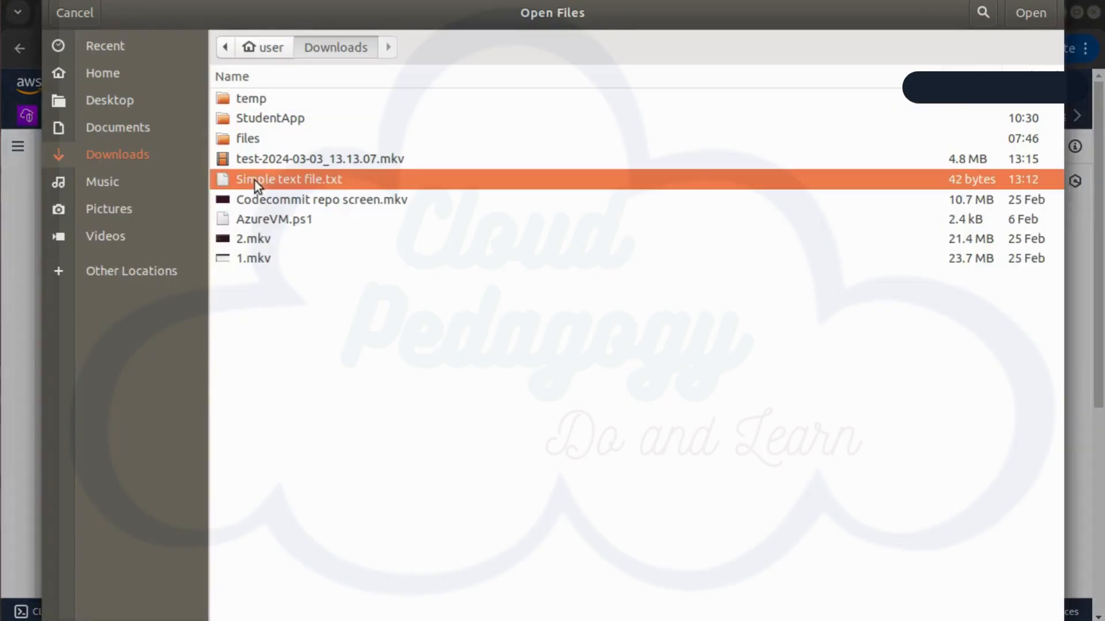
left_click(1030, 16)
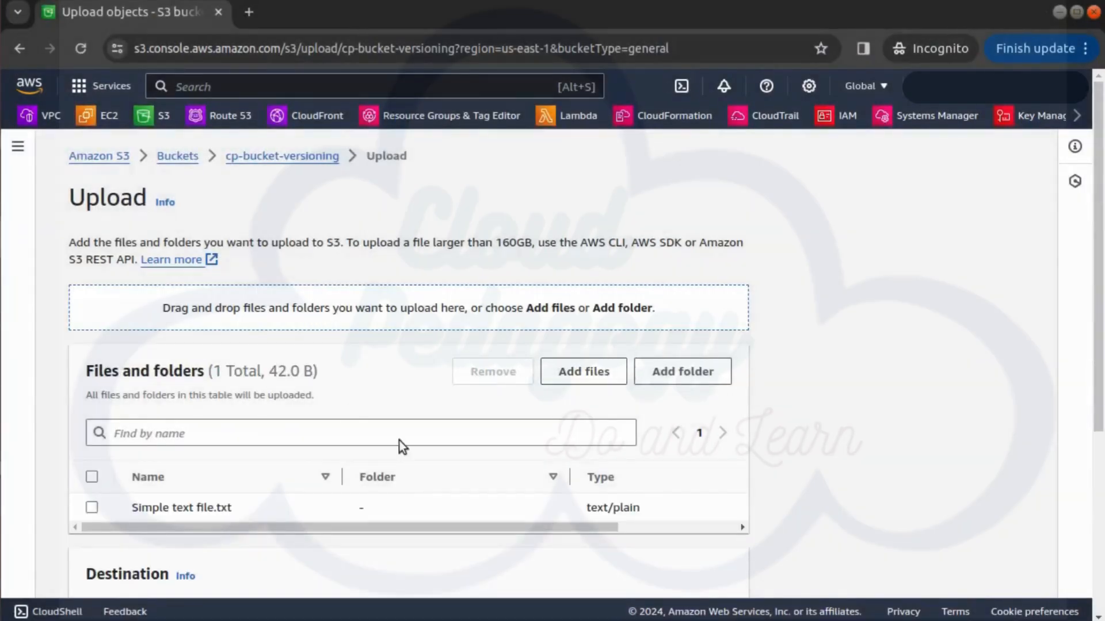
scroll(741, 530, "down", 2)
scroll(745, 536, "down", 3)
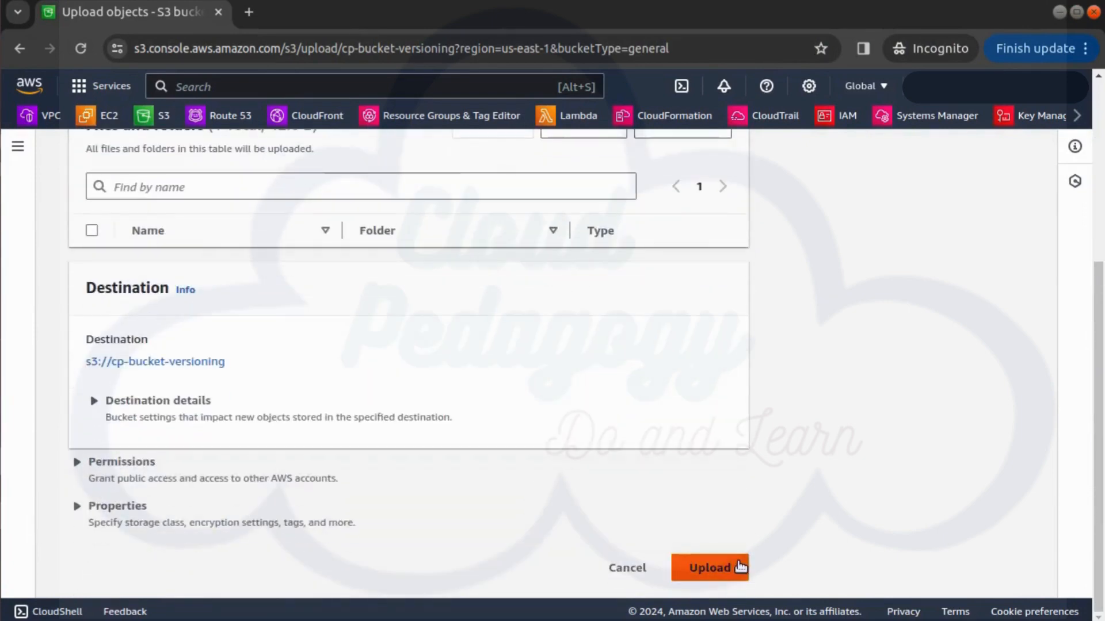
left_click(740, 568)
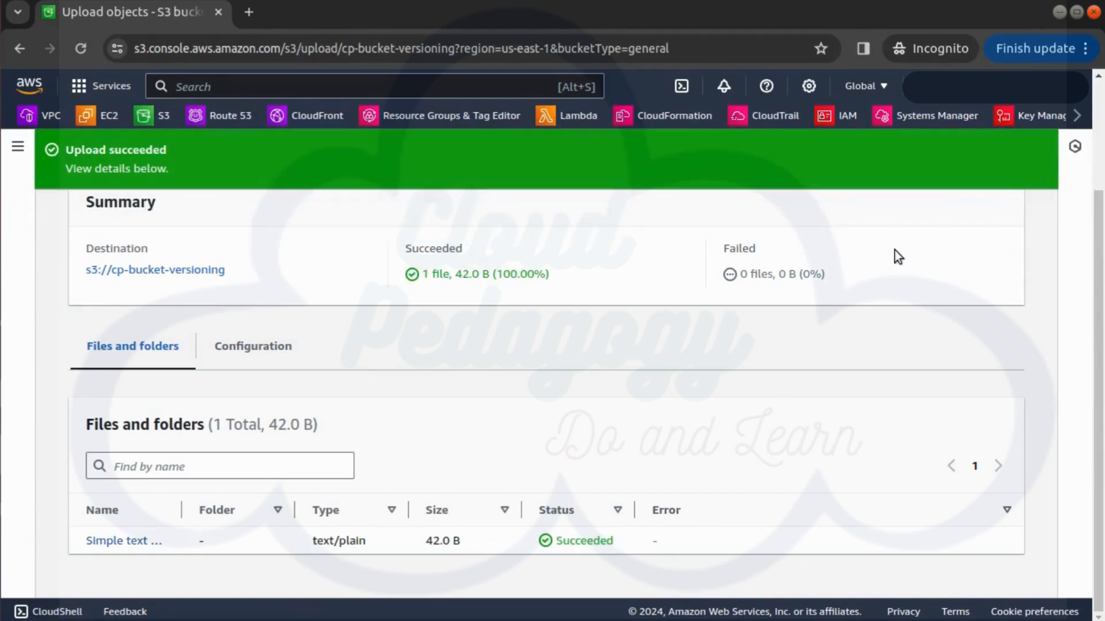
scroll(895, 250, "up", 3)
left_click(990, 225)
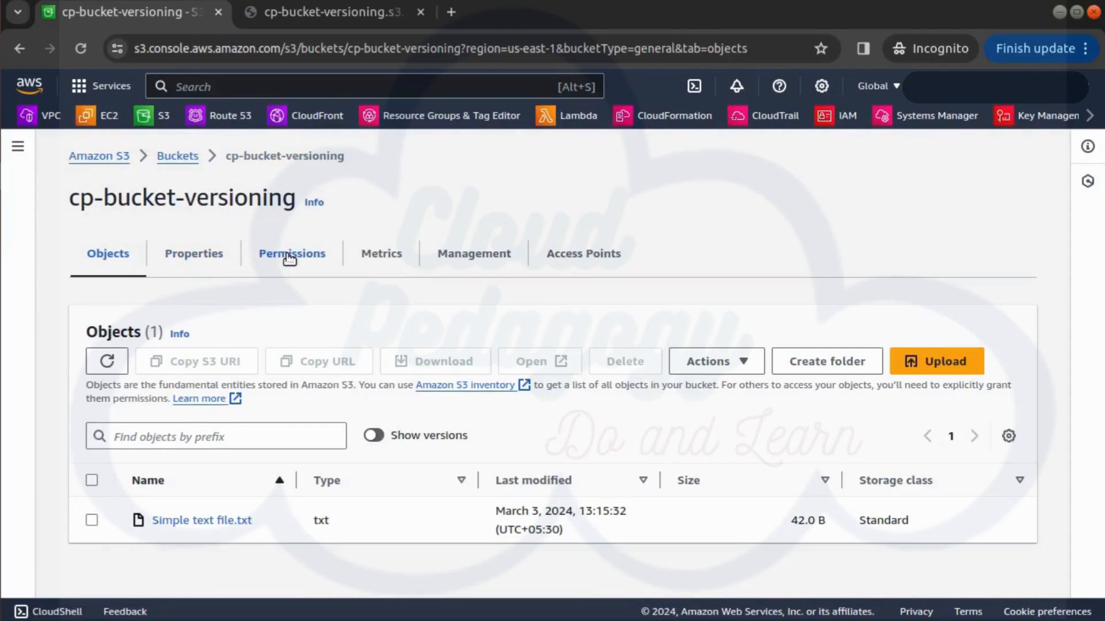
Turn off Block all public access in the bucket's permissions and save, entering "confirm" to approve the change.
left_click(289, 259)
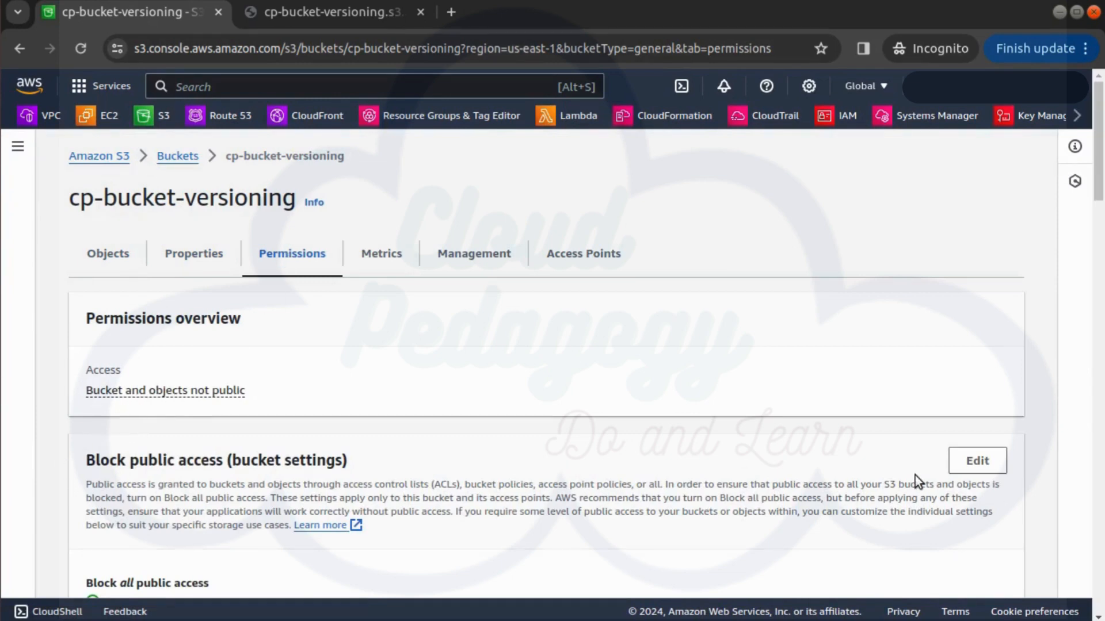
left_click(966, 465)
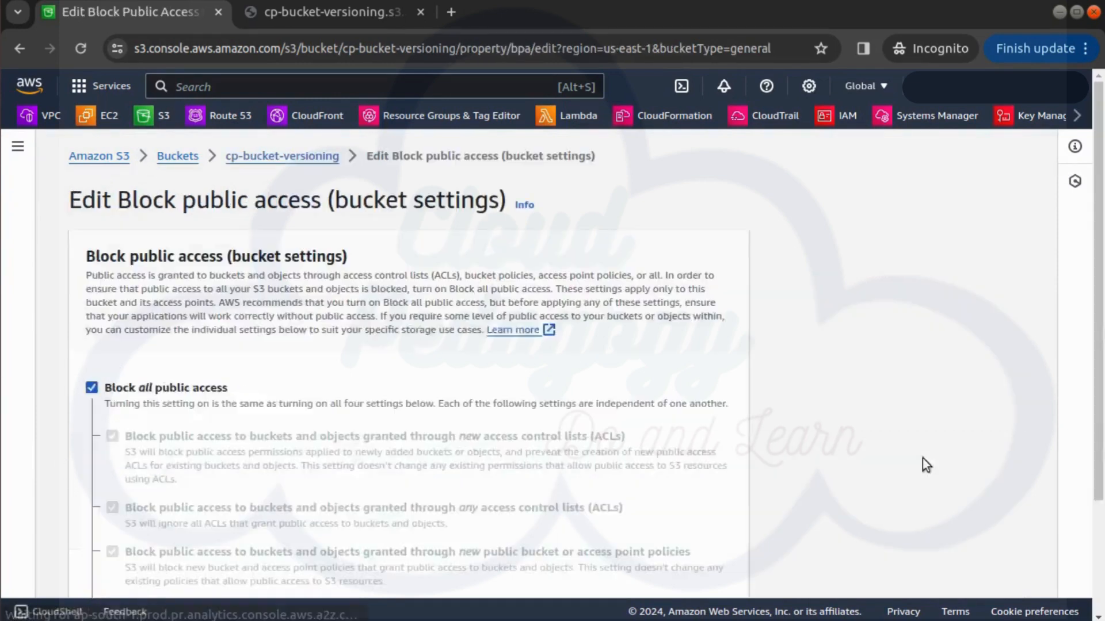
left_click(195, 388)
scroll(734, 402, "down", 3)
left_click(704, 581)
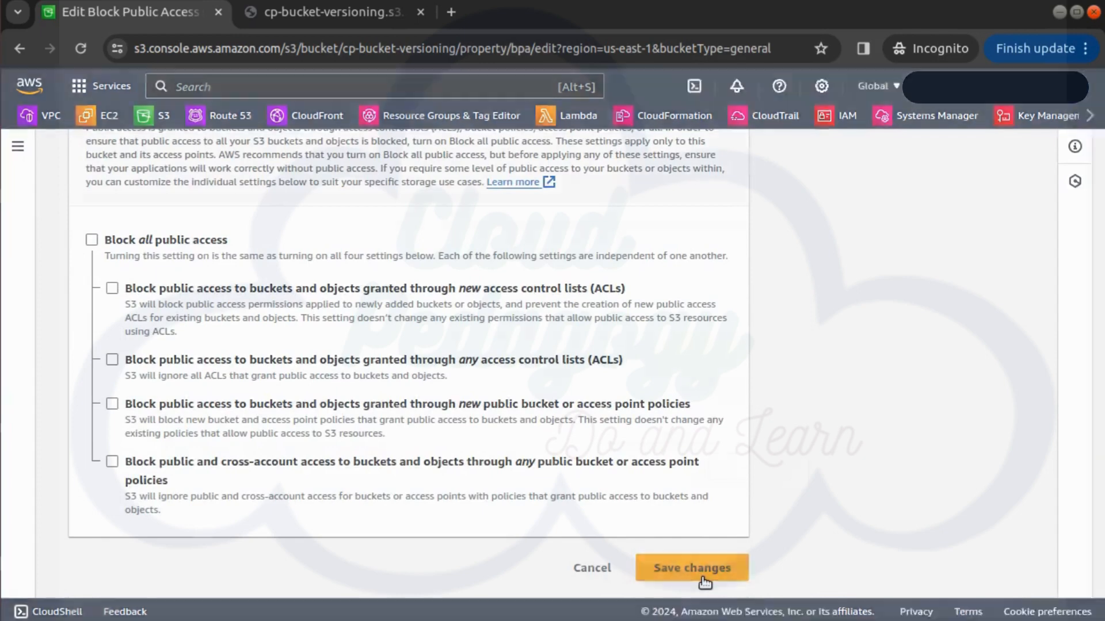
left_click(499, 400)
type("c")
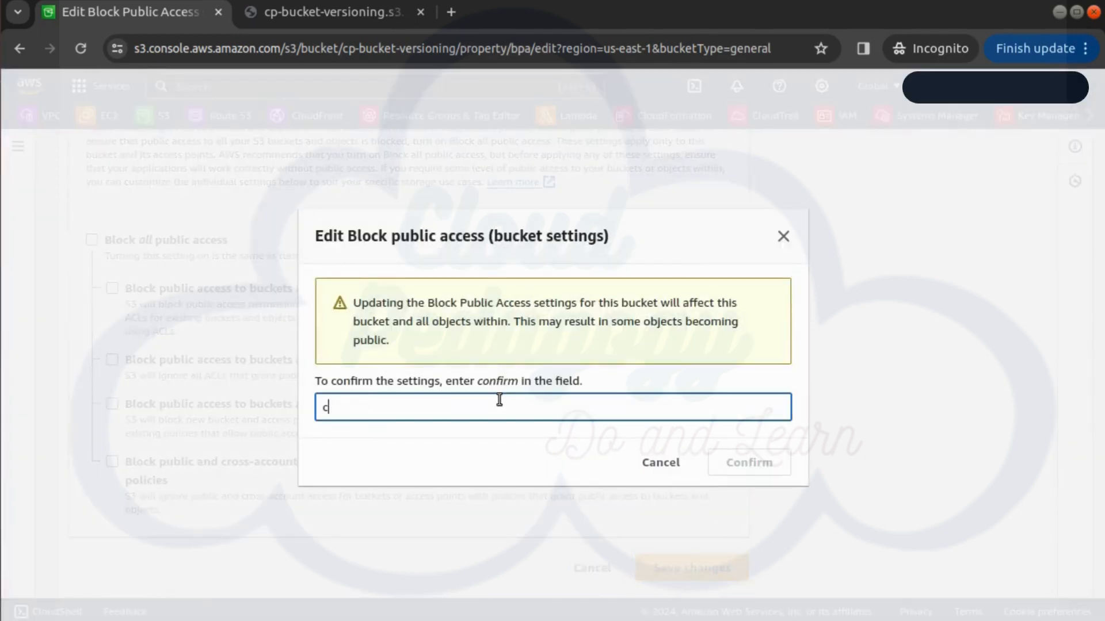
type("onfirm")
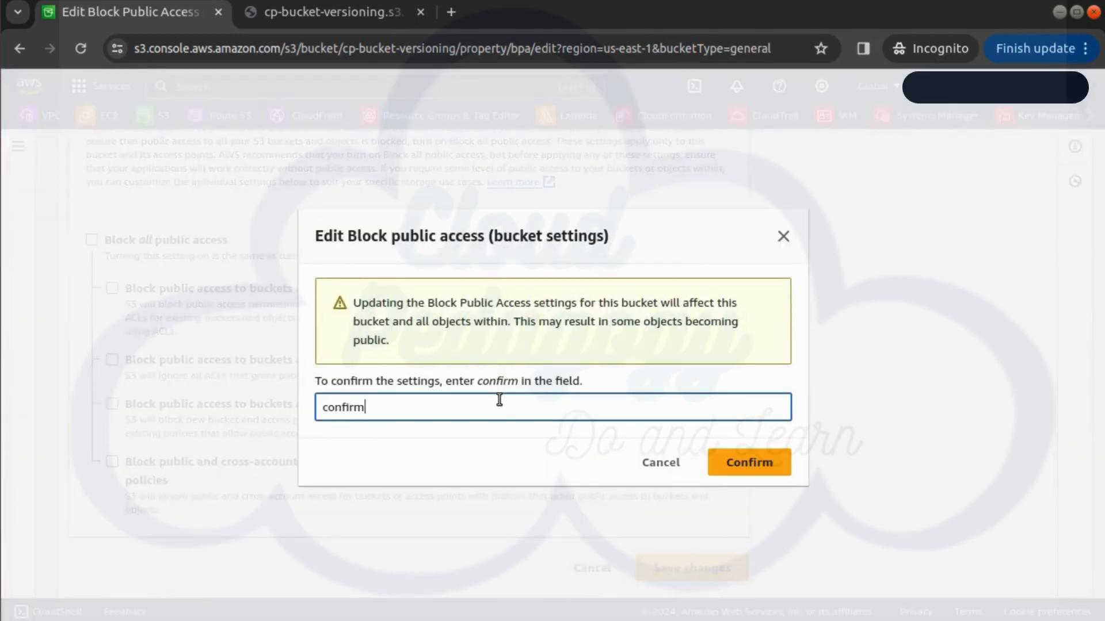
left_click(771, 463)
Add a 2012-10-17 bucket policy with Statement1 allowing s3:* for Principal "*" on the placeholder resource <YOUR_BUCKET_ARN>/*.
scroll(617, 522, "down", 5)
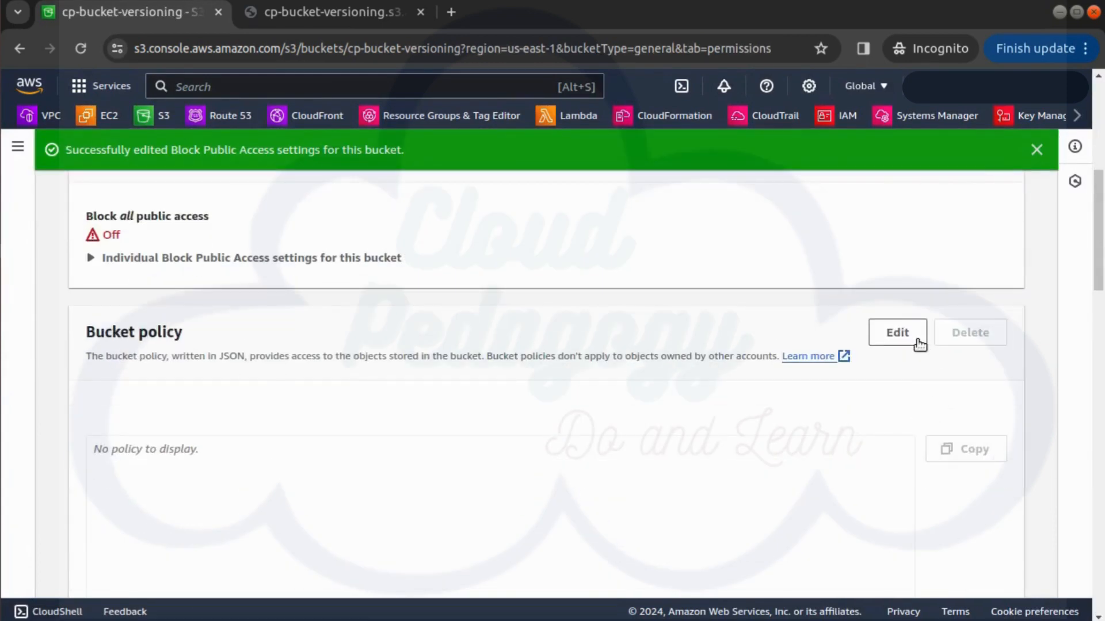
left_click(909, 339)
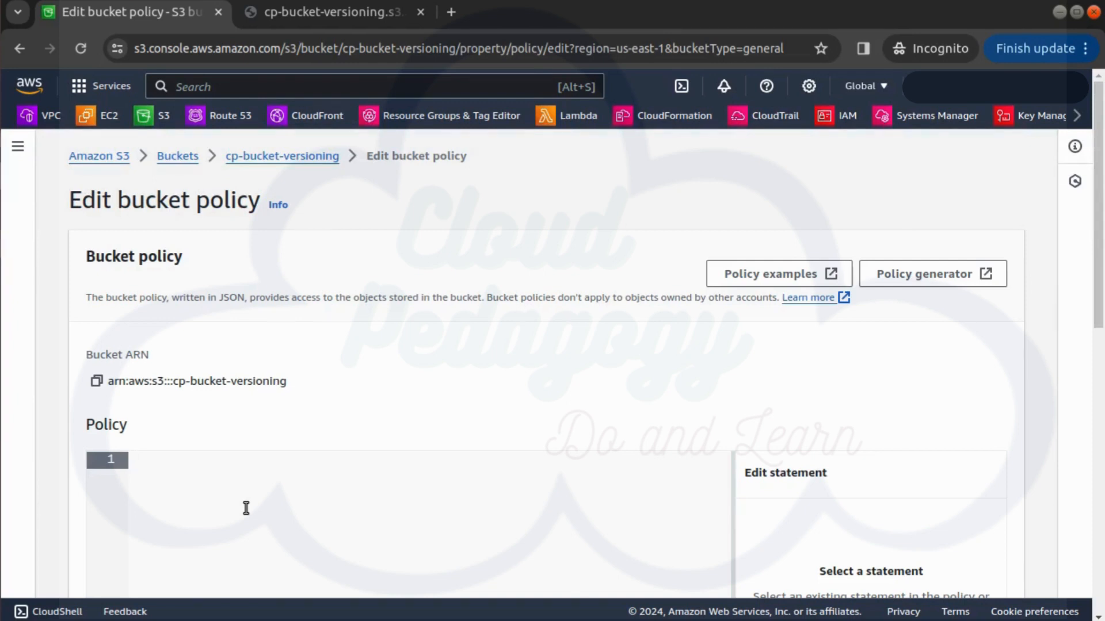
type("{     \"Version\": \"2012-10-17\",     \"Statement\": [         {             \"Sid\": \"Statement1\",             \"Principal\": \"*\",             \"Effect\": \"Allow\",             \"Action\": [\"s3:*\"],             \"Resource\":\"<YOUR_BUCKET_ARN>/*\",         }     ] }")
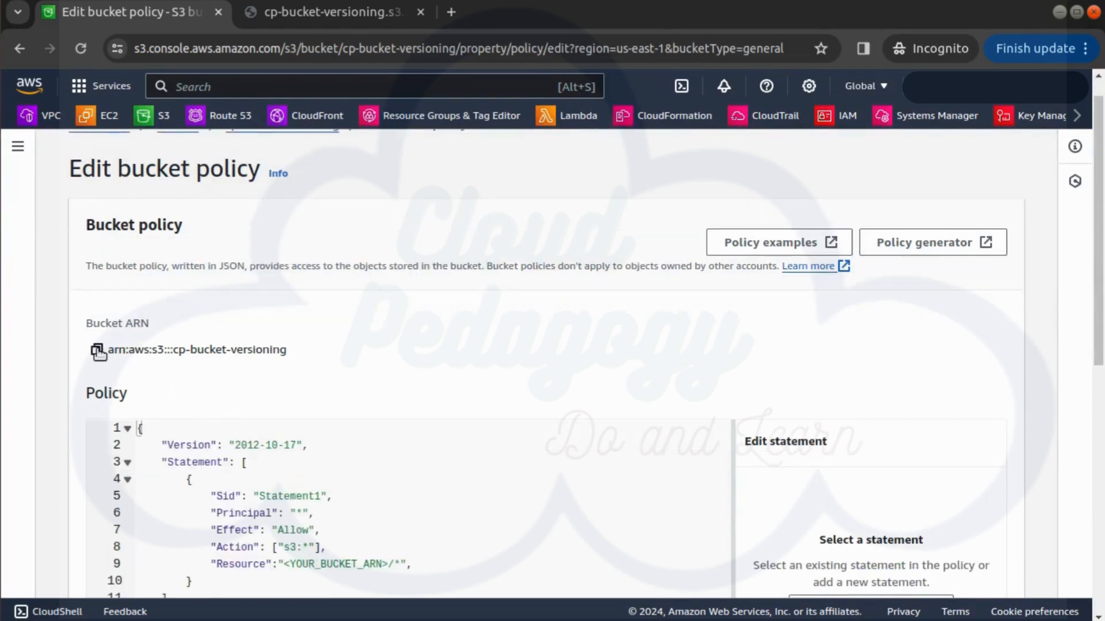
Set the policy's Resource to "arn:aws:s3:::cp-bucket-versioning/*" using the bucket ARN, without a trailing comma, and save the policy.
left_click(96, 350)
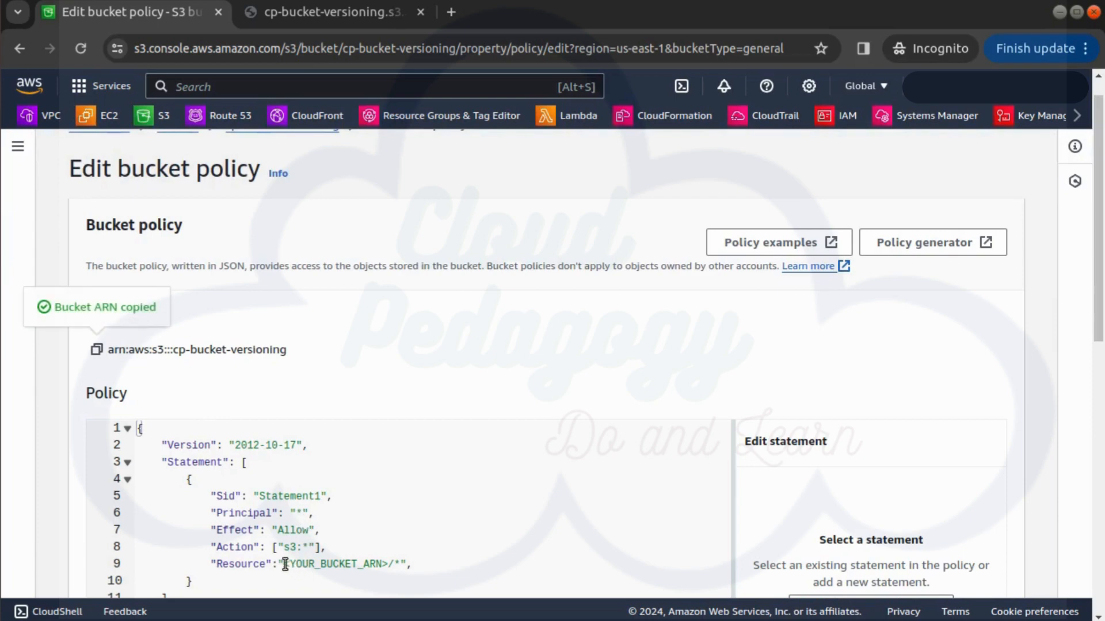
left_click_drag(284, 564, 392, 564)
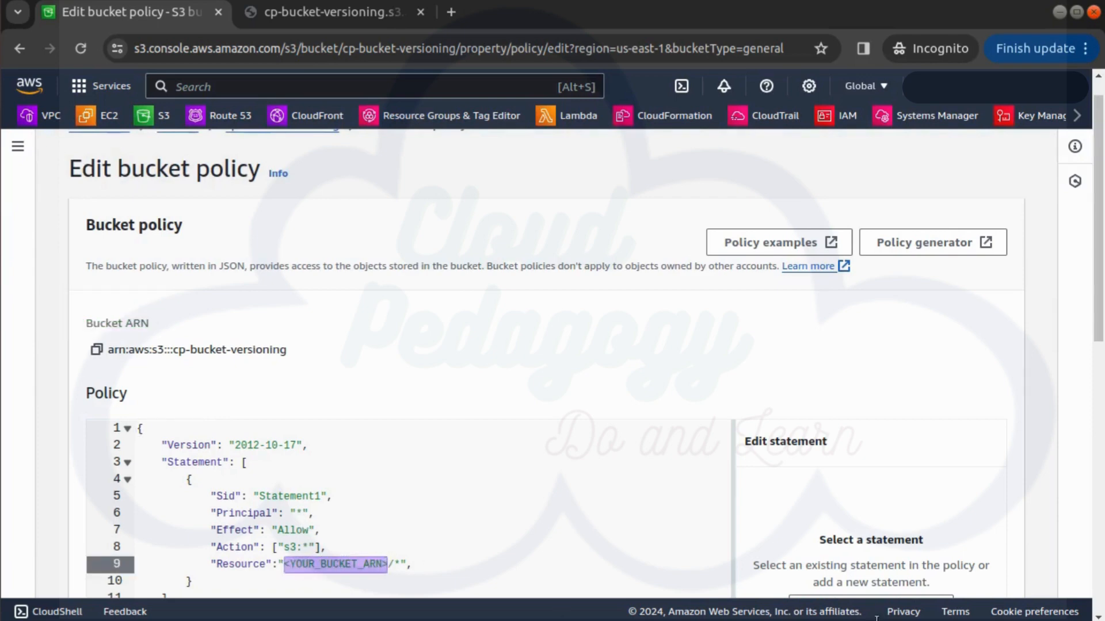
key("ctrl+v")
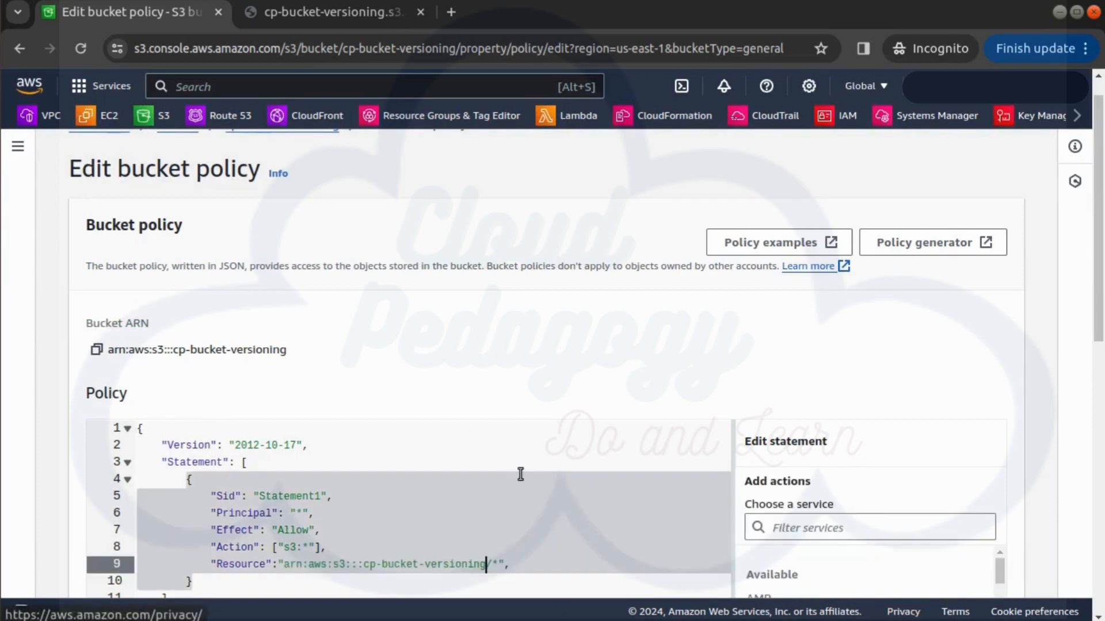
left_click(515, 565)
key("BackSpace")
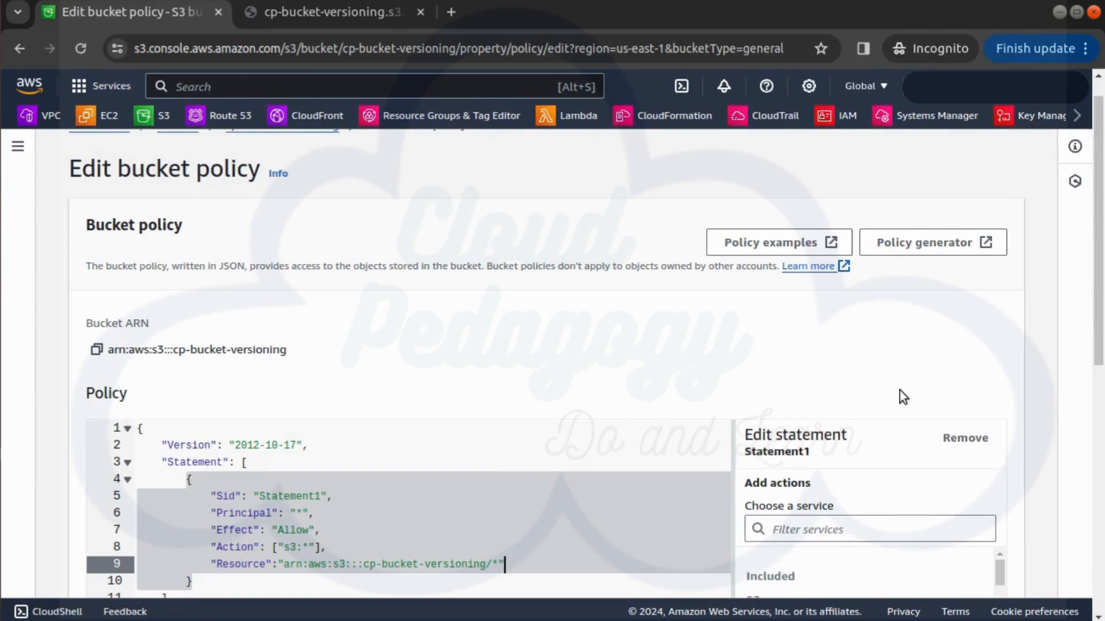
scroll(892, 397, "down", 4)
scroll(826, 435, "down", 5)
scroll(885, 552, "down", 4)
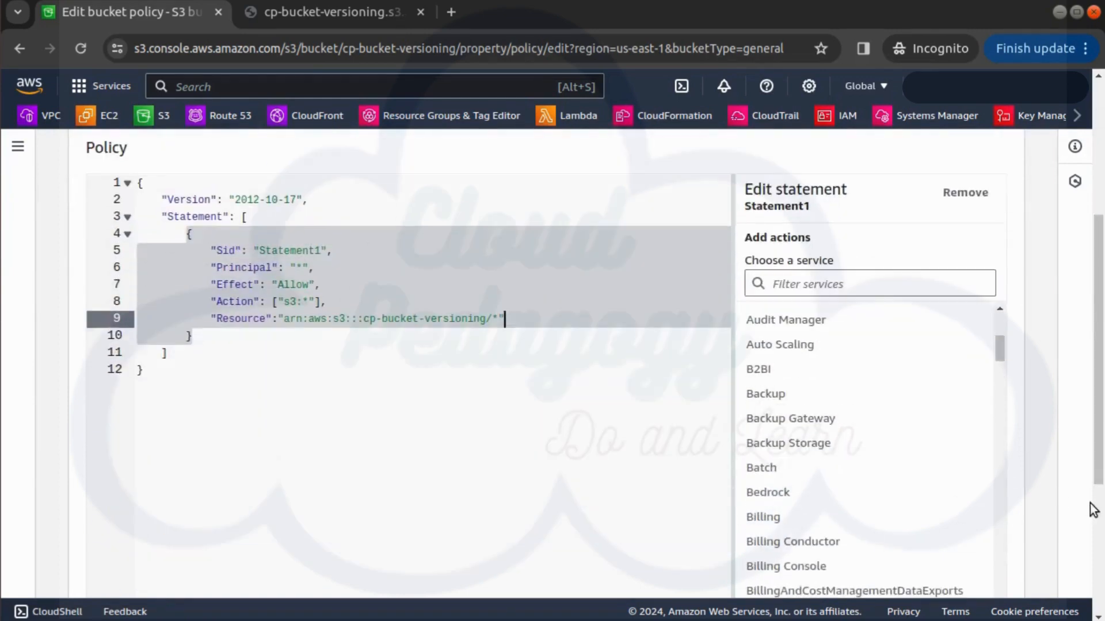
scroll(1052, 547, "down", 5)
left_click(965, 568)
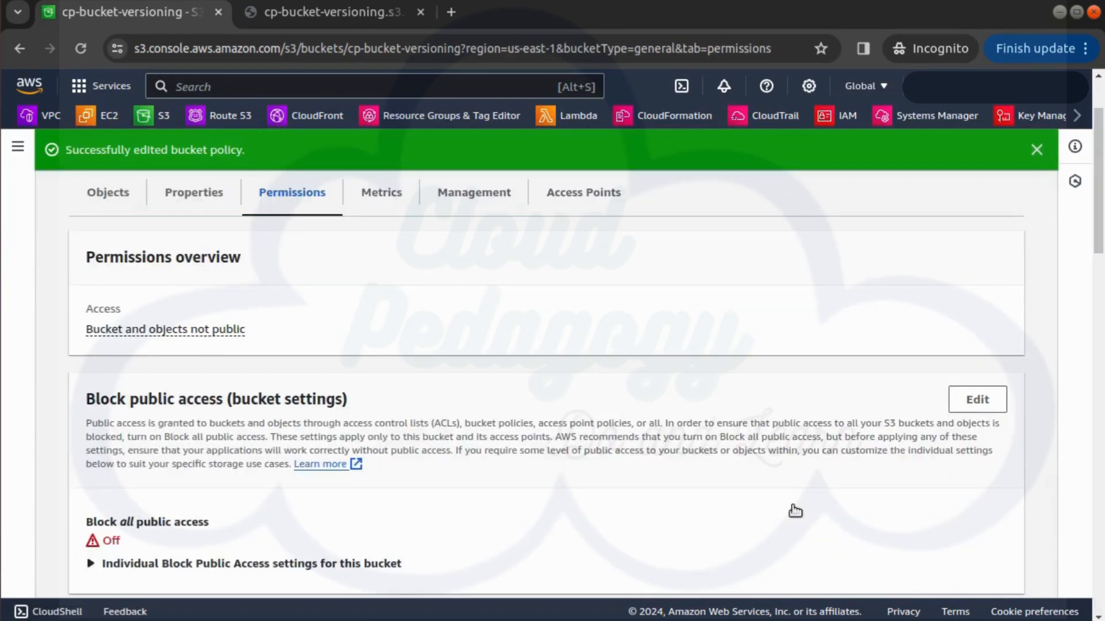
Copy the object URL of Simple text file.txt and open it in a new browser tab to view the file.
left_click(107, 192)
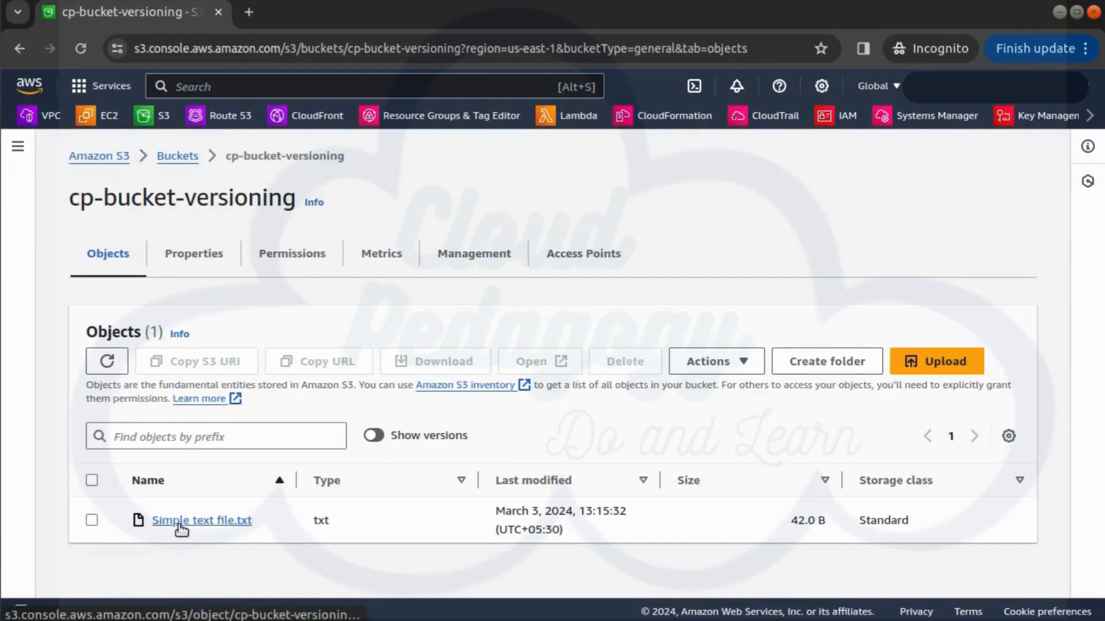
left_click(181, 521)
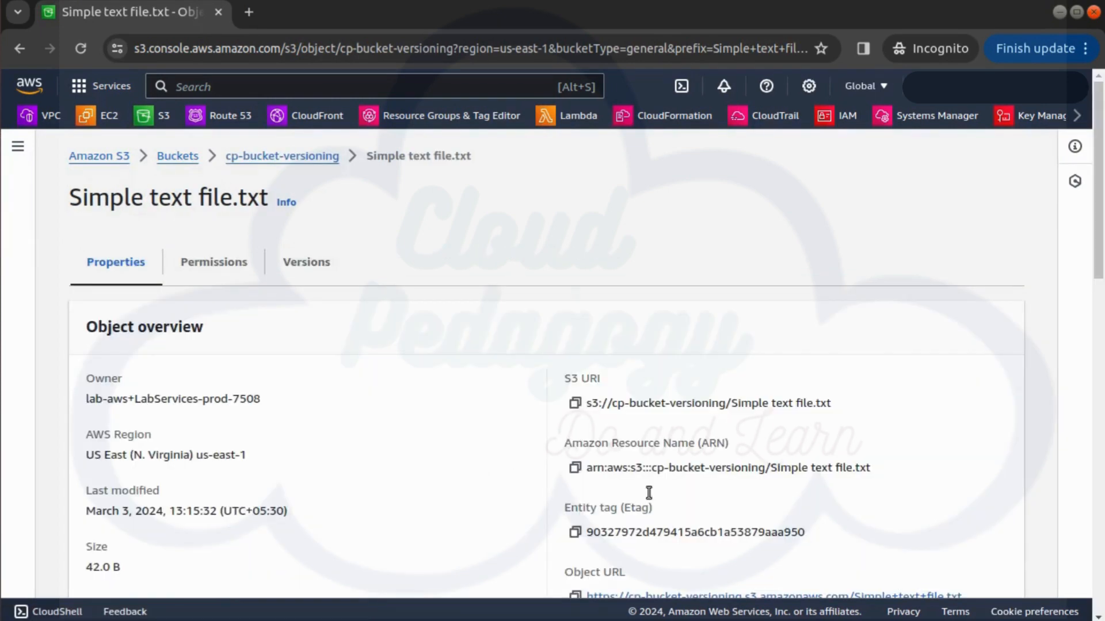
scroll(627, 354, "down", 4)
left_click(575, 297)
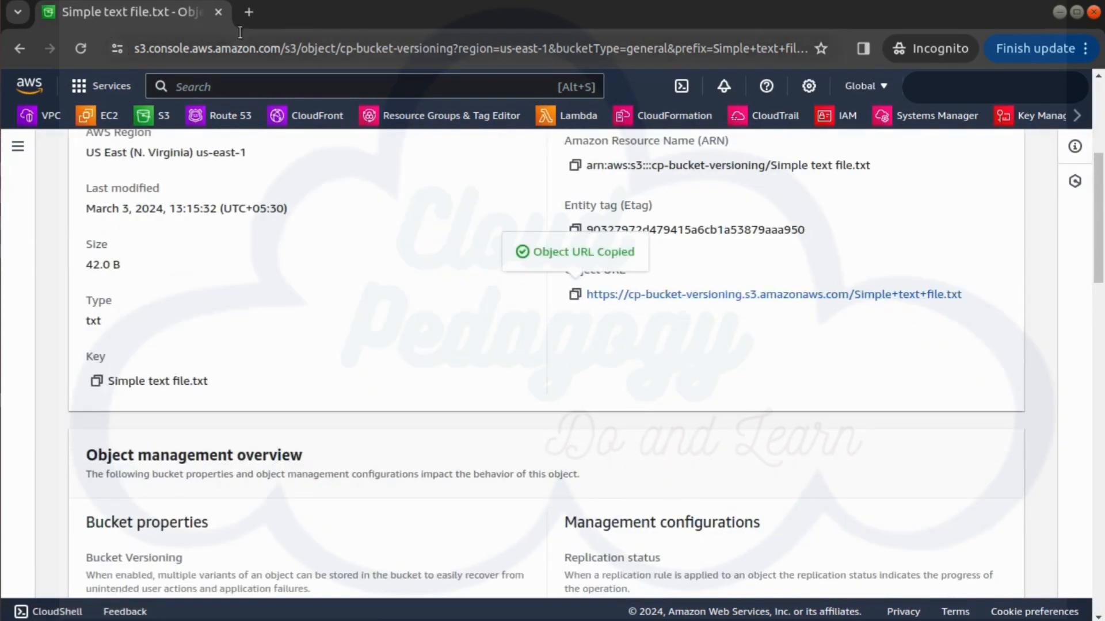
left_click(249, 12)
key("ctrl+v")
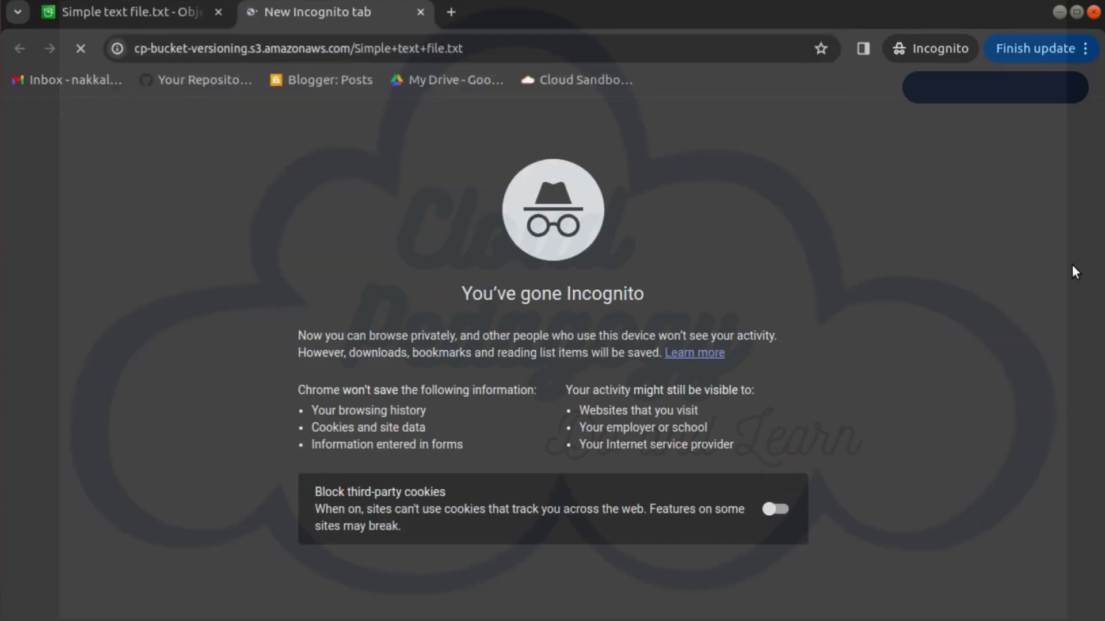
key("Return")
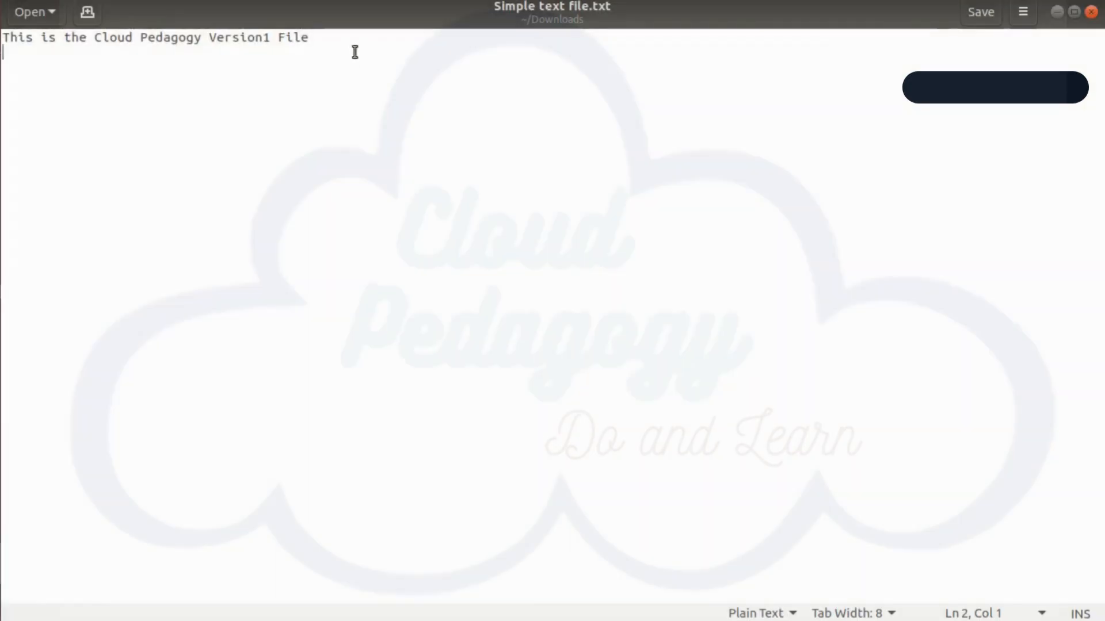
Add a second line "This is the Cloud Pedagogy Version2 File also added" to Simple text file.txt and save it.
key("shift+Up")
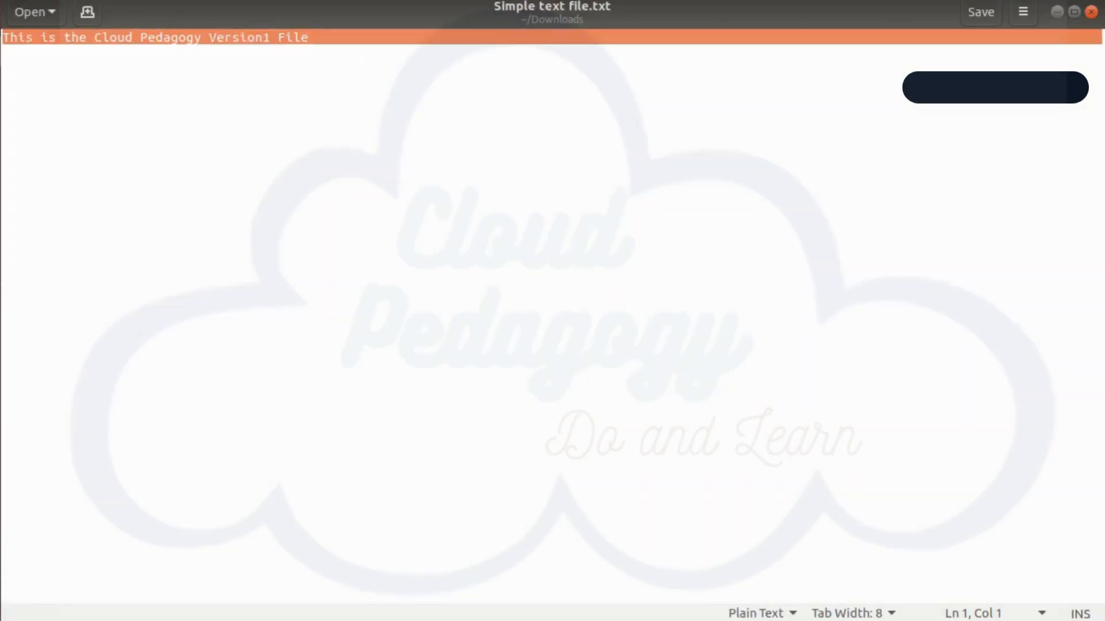
left_click(362, 37)
key("Return")
key("ctrl+v")
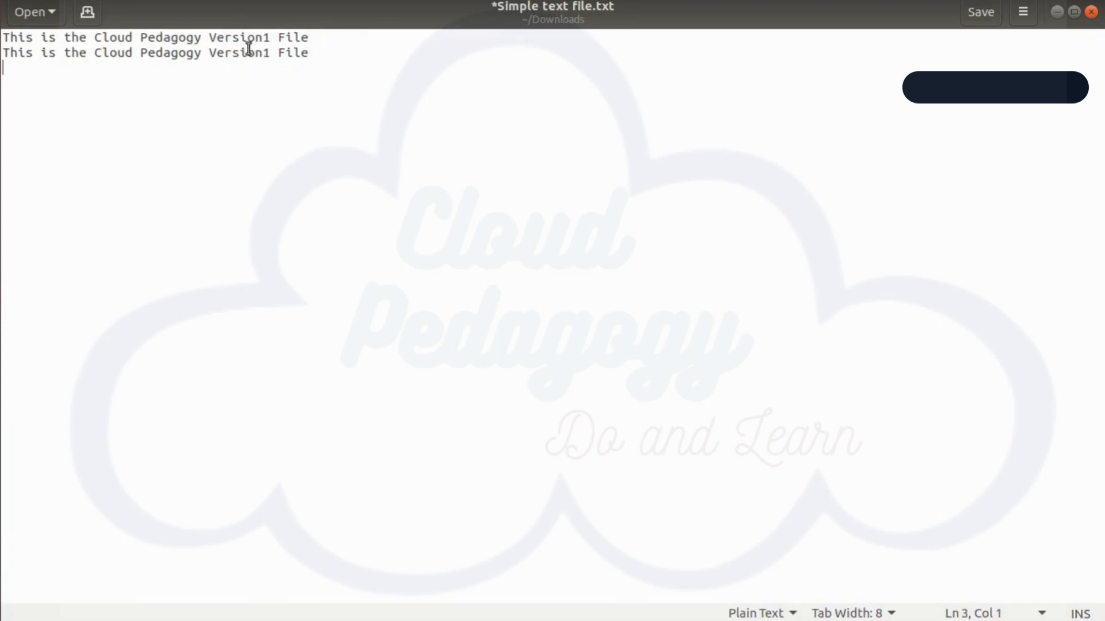
left_click(268, 52)
key("BackSpace")
type("2")
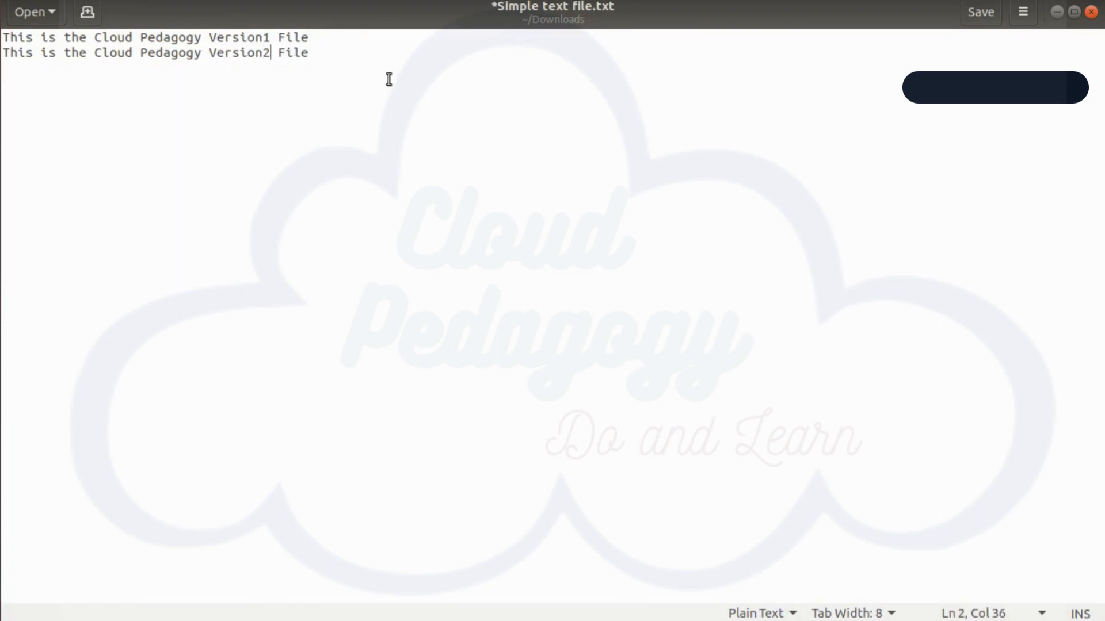
left_click(328, 50)
type("also added")
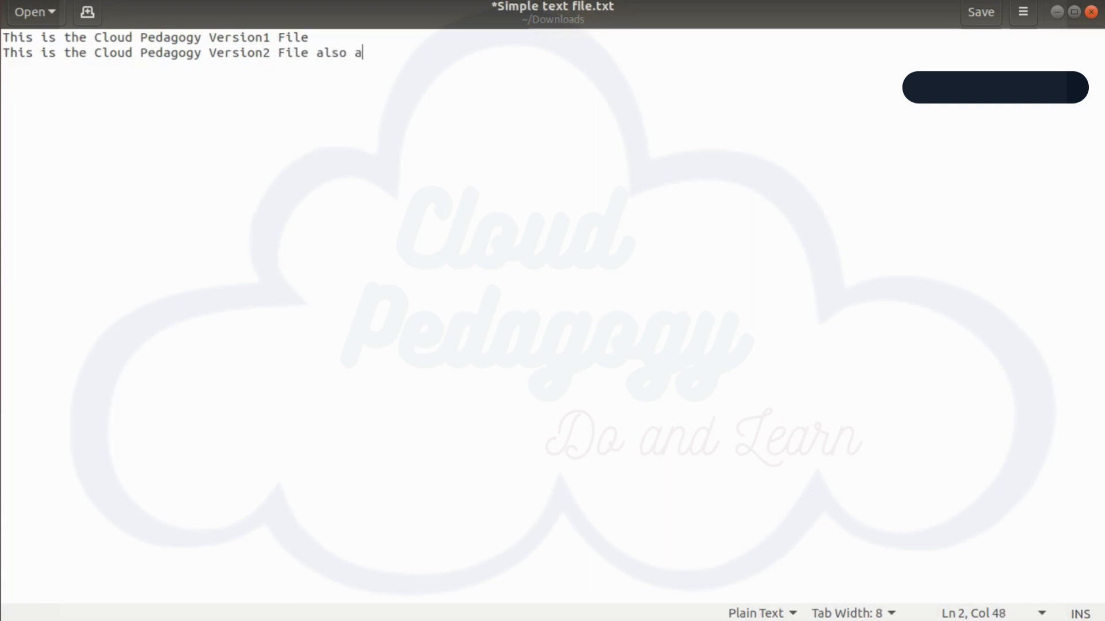
left_click(989, 14)
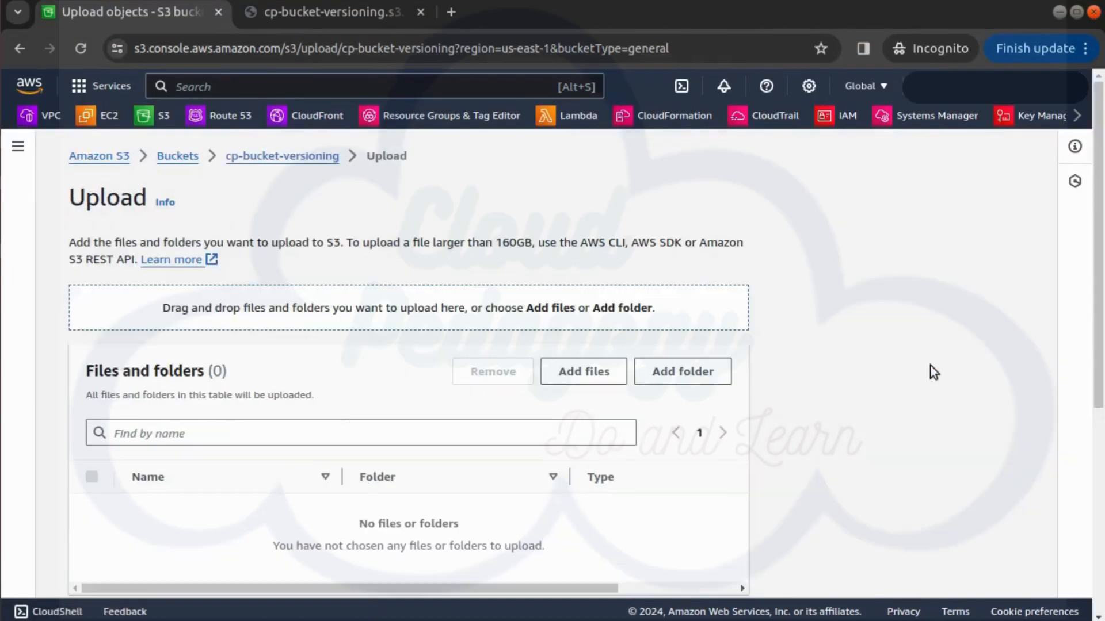
Upload the edited Simple text file.txt from Downloads to cp-bucket-versioning and close the upload status page.
left_click(603, 372)
left_click(310, 181)
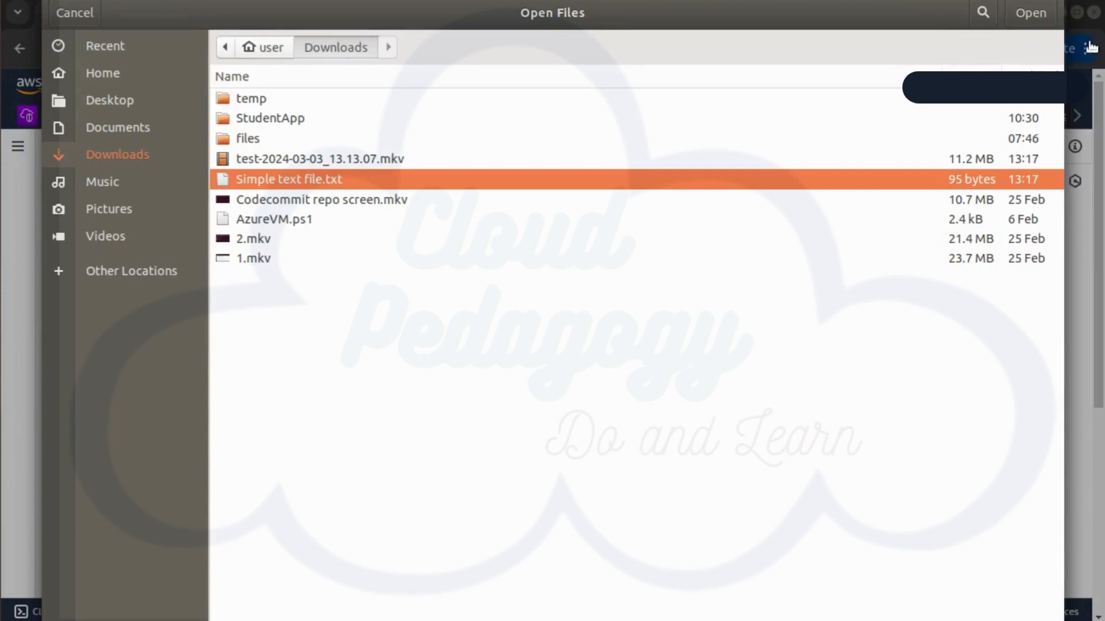
left_click(1030, 13)
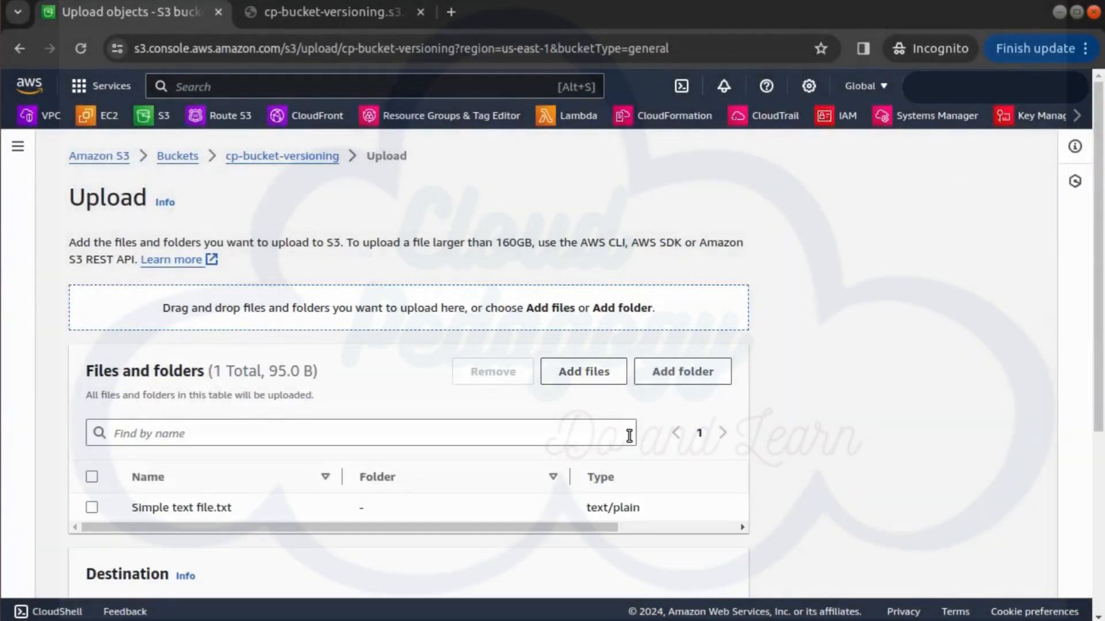
scroll(629, 436, "down", 5)
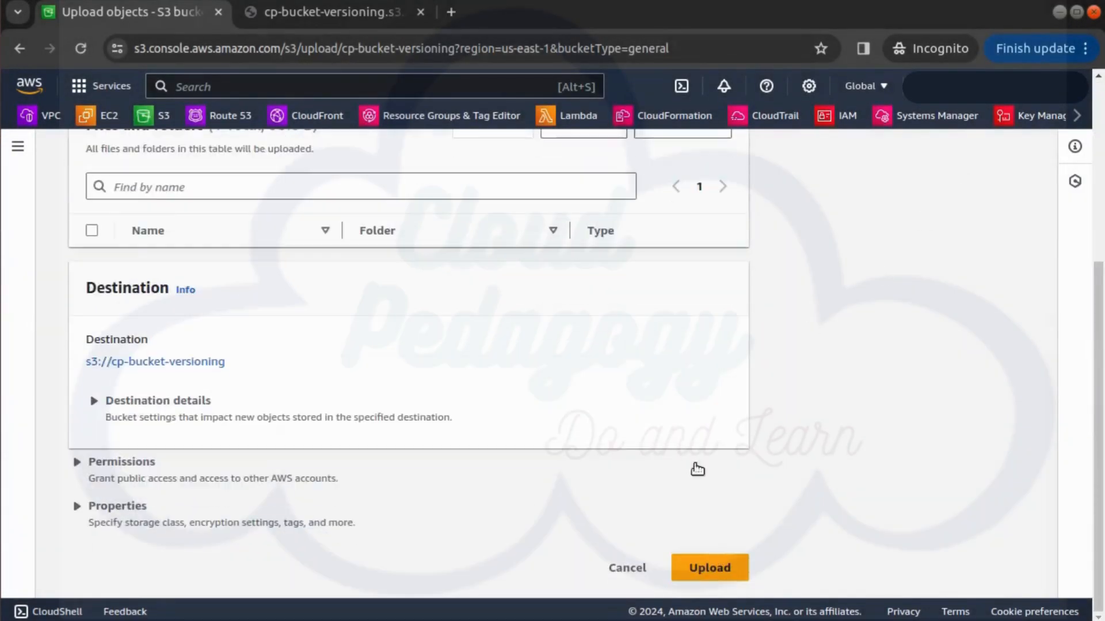
left_click(713, 570)
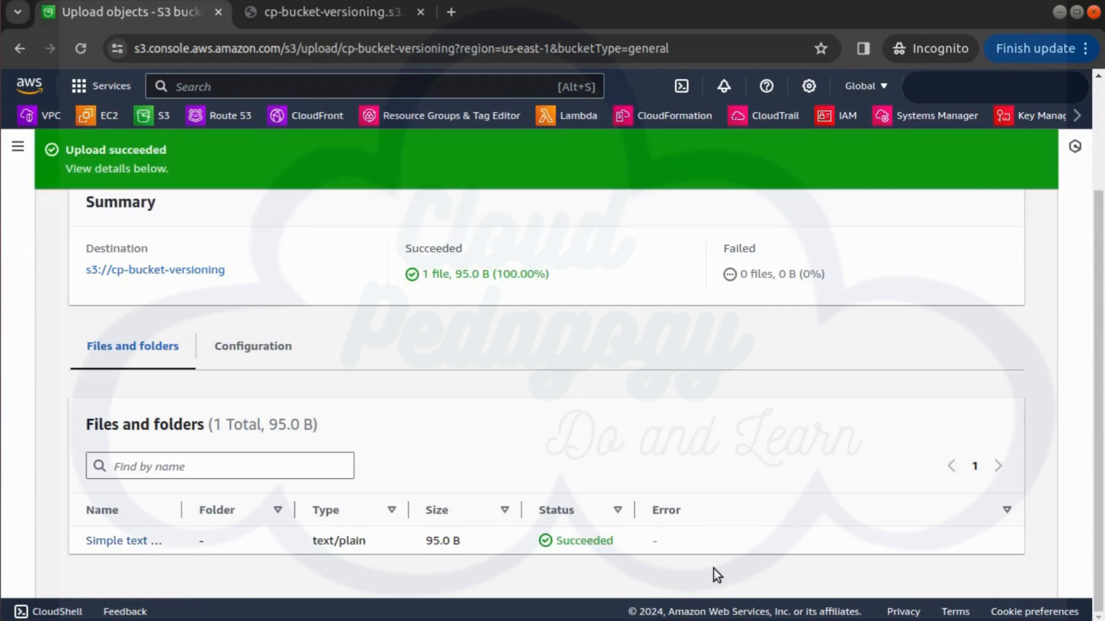
scroll(980, 279, "up", 3)
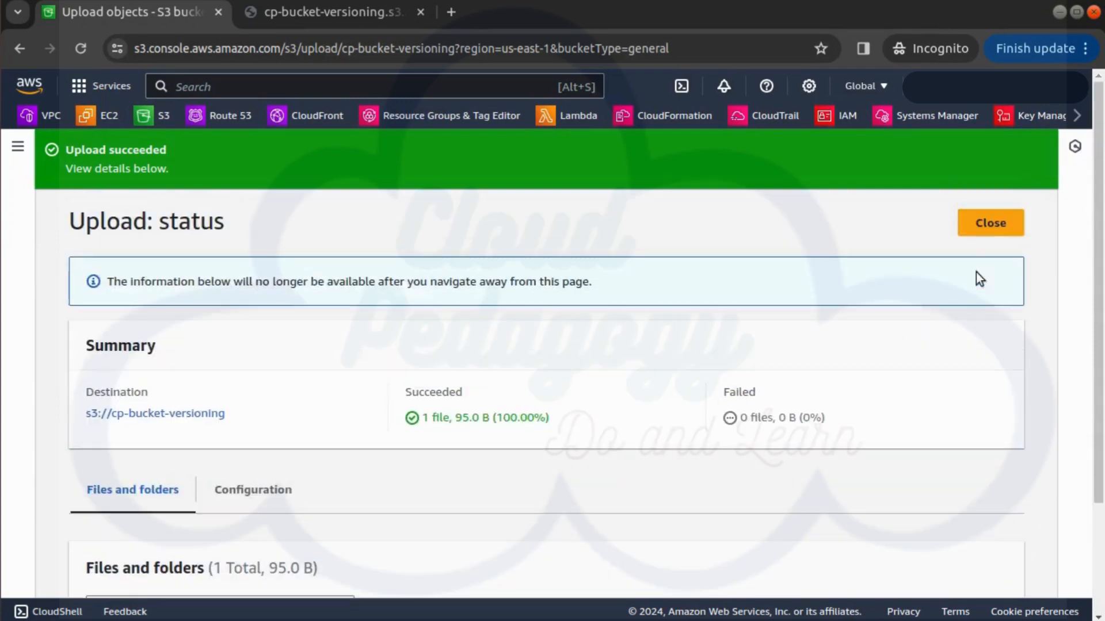
left_click(991, 224)
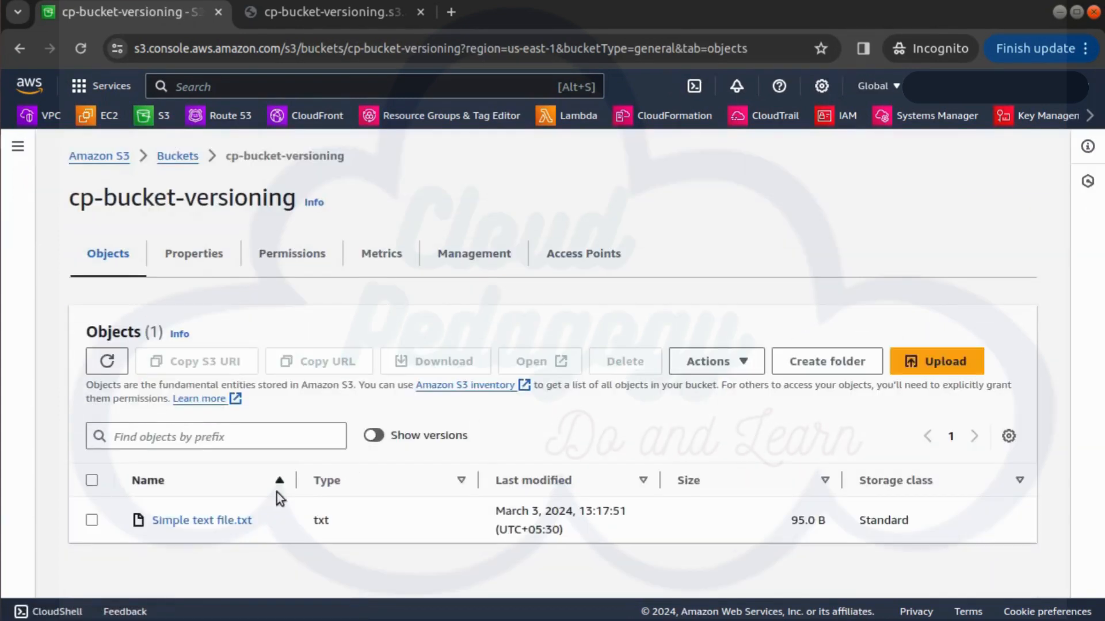
Open the details of Simple text file.txt and reload its public object URL page to check the content.
left_click(233, 524)
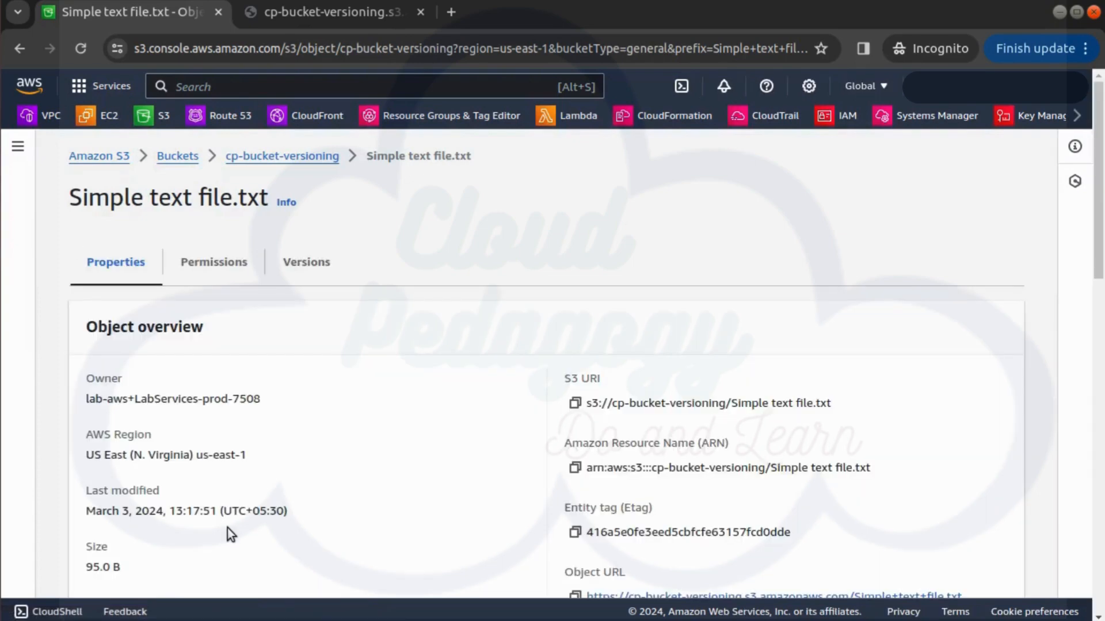
left_click(347, 10)
left_click(82, 45)
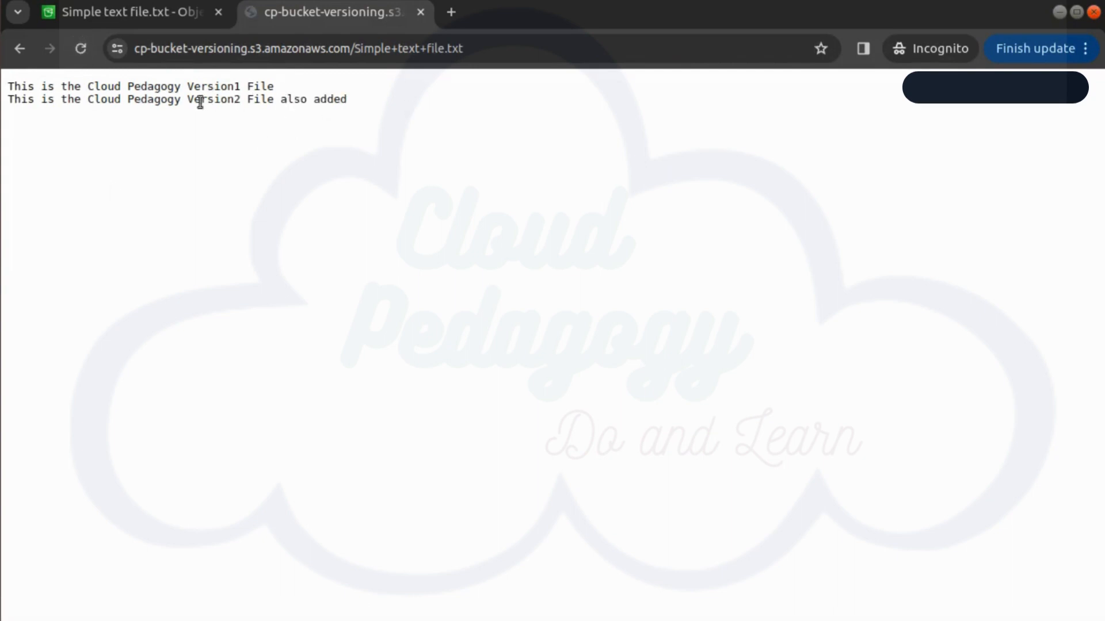
Copy the object URL of the file's older version, open it in a new browser tab and compare it with the current version.
left_click(169, 9)
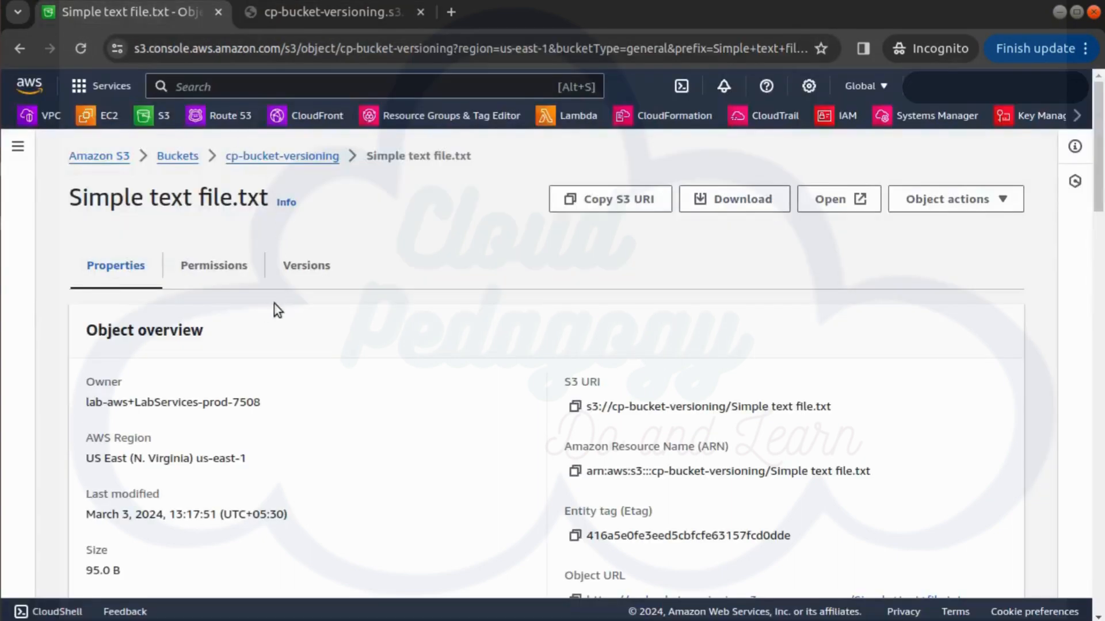
left_click(309, 266)
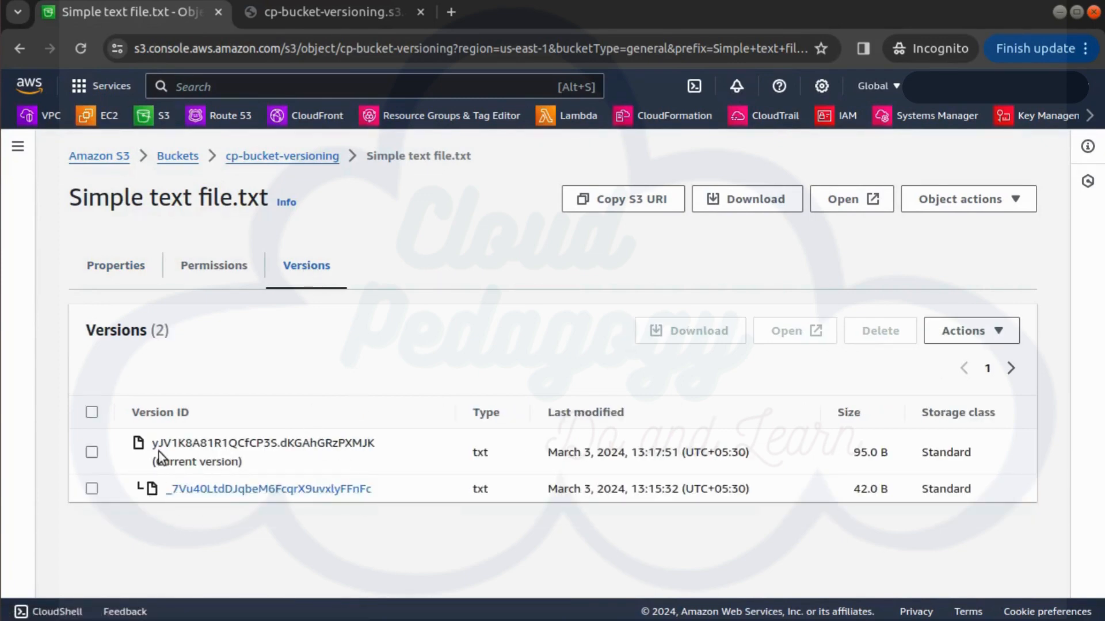
left_click(365, 491)
scroll(600, 382, "down", 3)
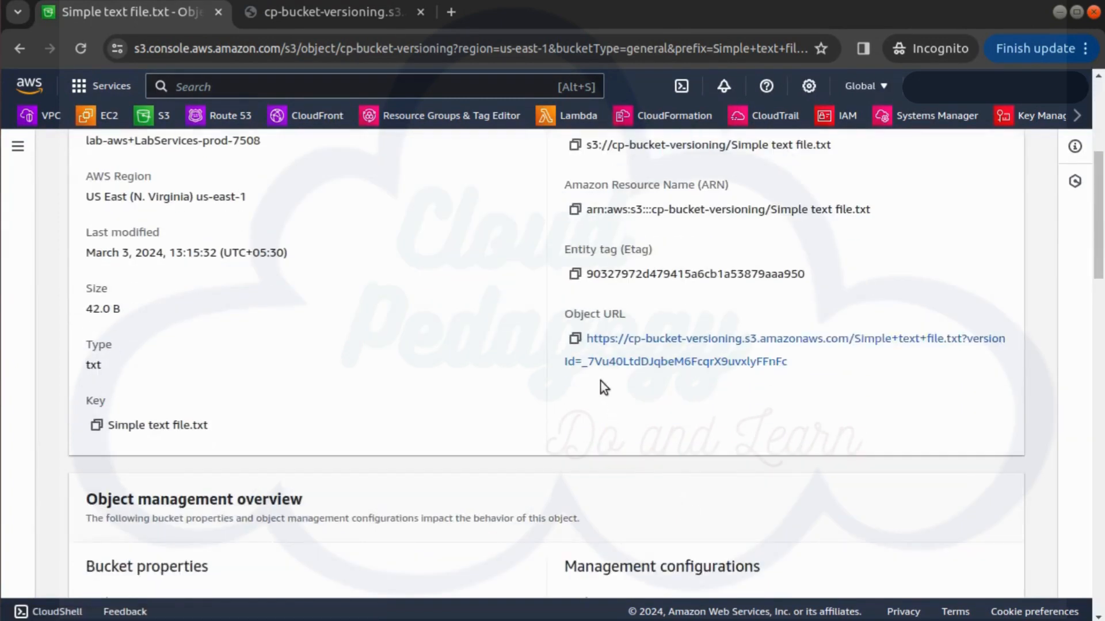
left_click(575, 340)
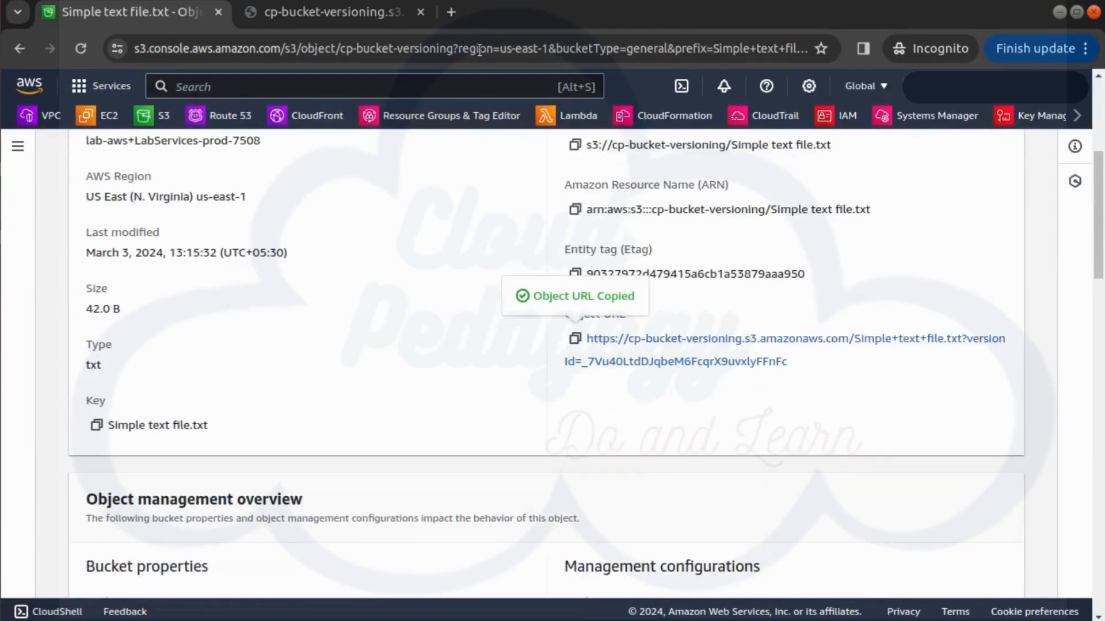
left_click(452, 12)
key("ctrl+v")
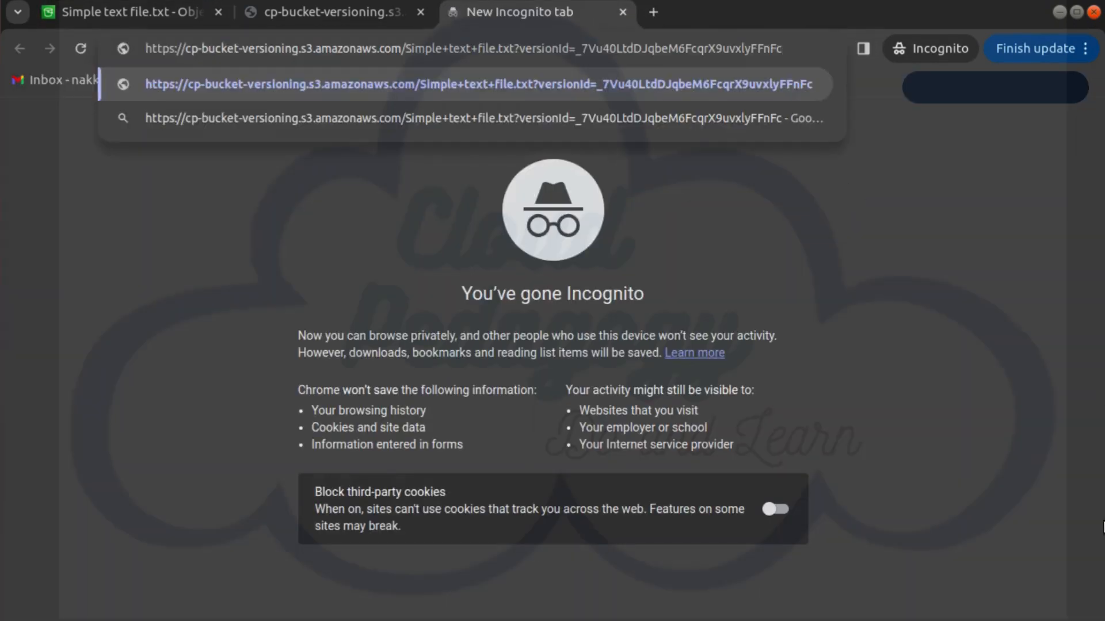
key("Return")
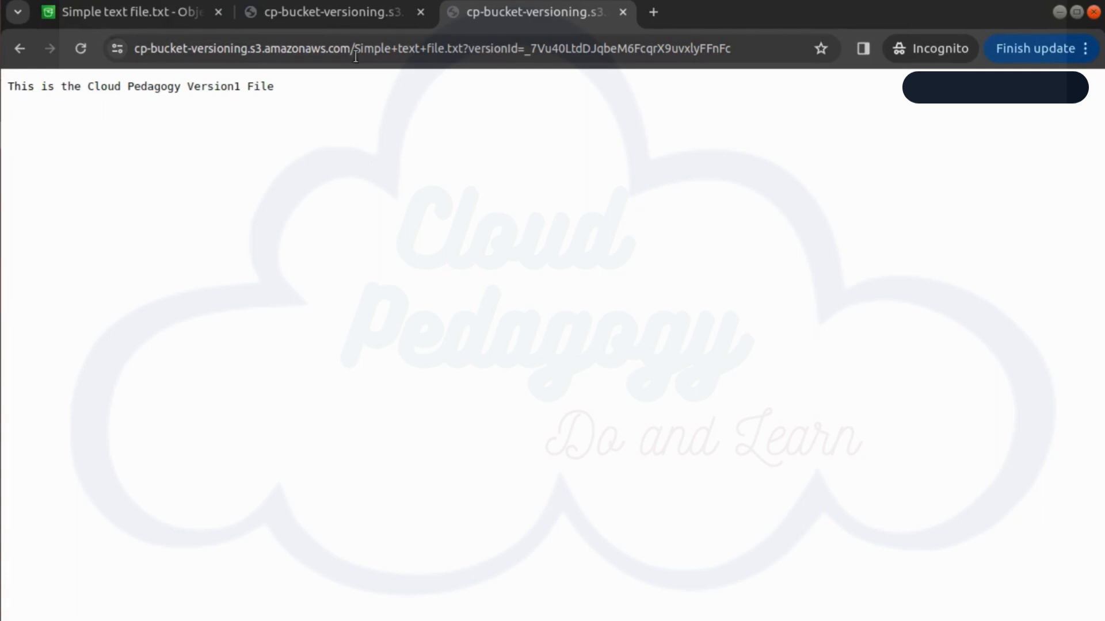
left_click(295, 12)
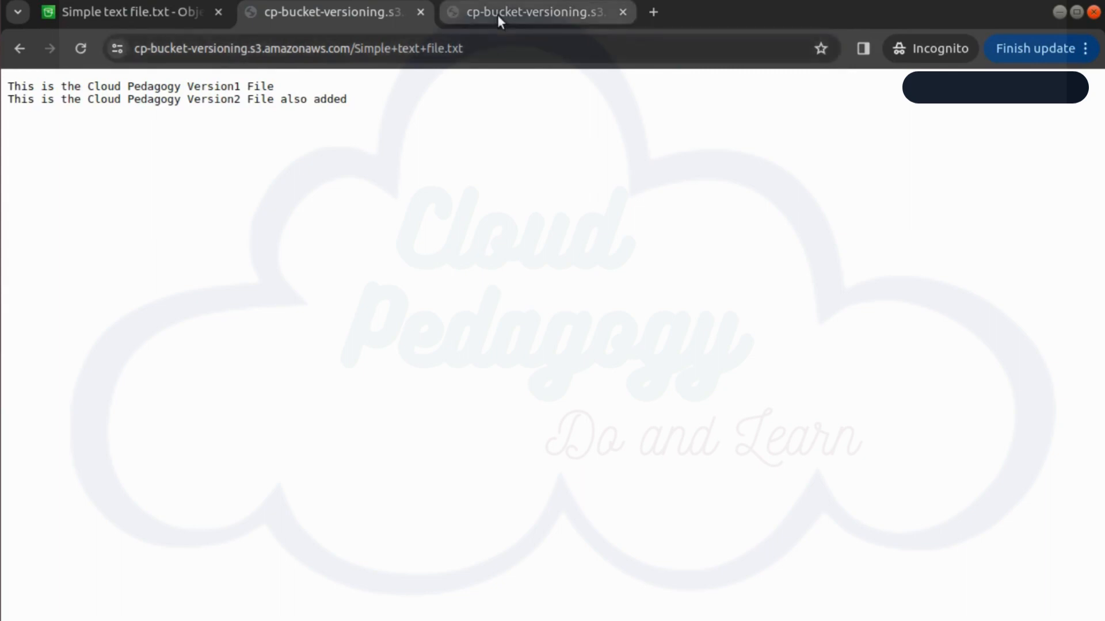
Delete the current version of Simple text file.txt from its version list, entering "permanently delete" to approve, and close the status page.
left_click(155, 15)
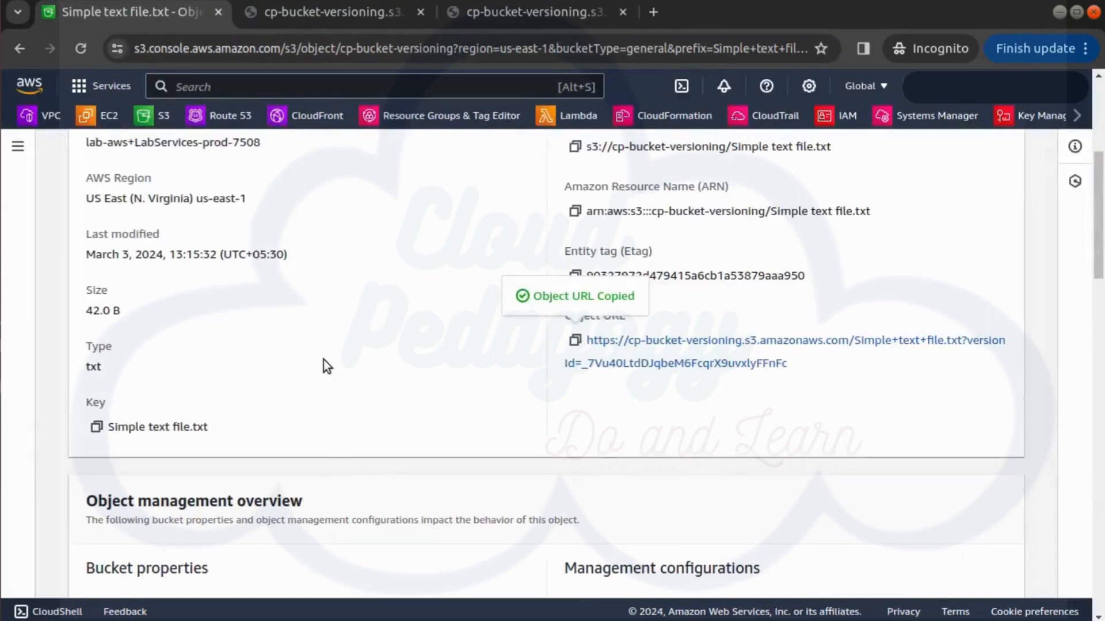
scroll(322, 357, "up", 5)
left_click(311, 330)
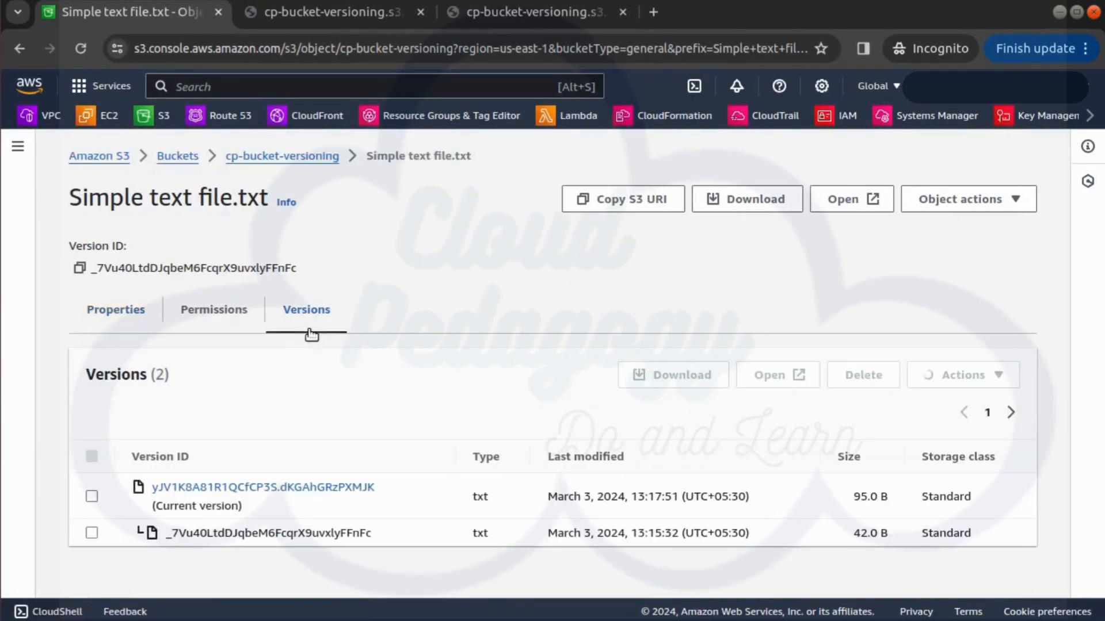
scroll(185, 510, "down", 1)
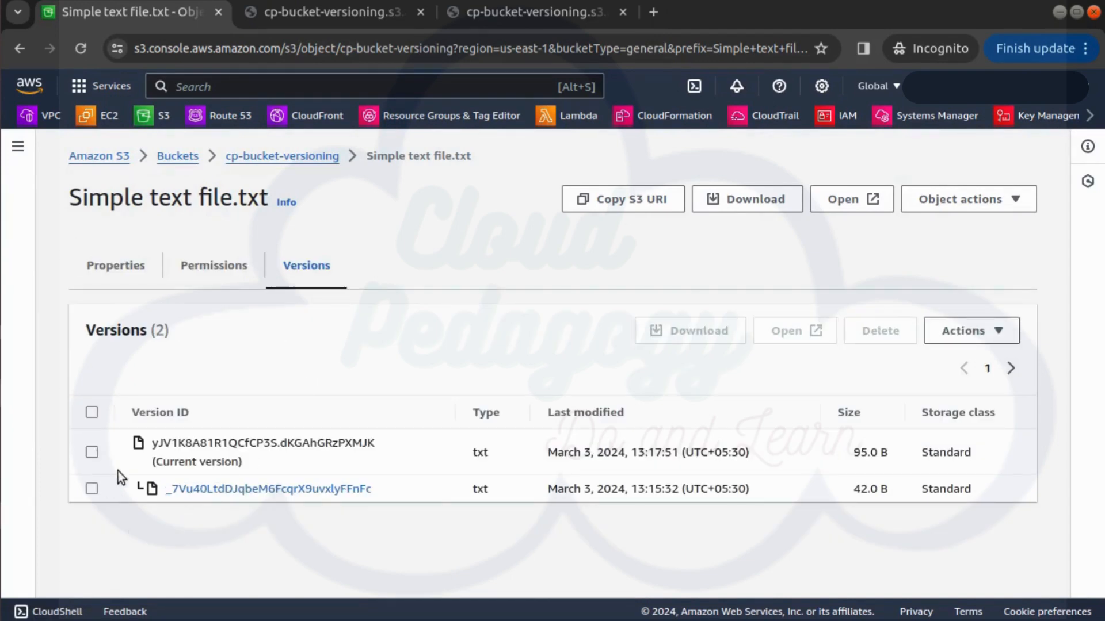
left_click(91, 452)
left_click(898, 339)
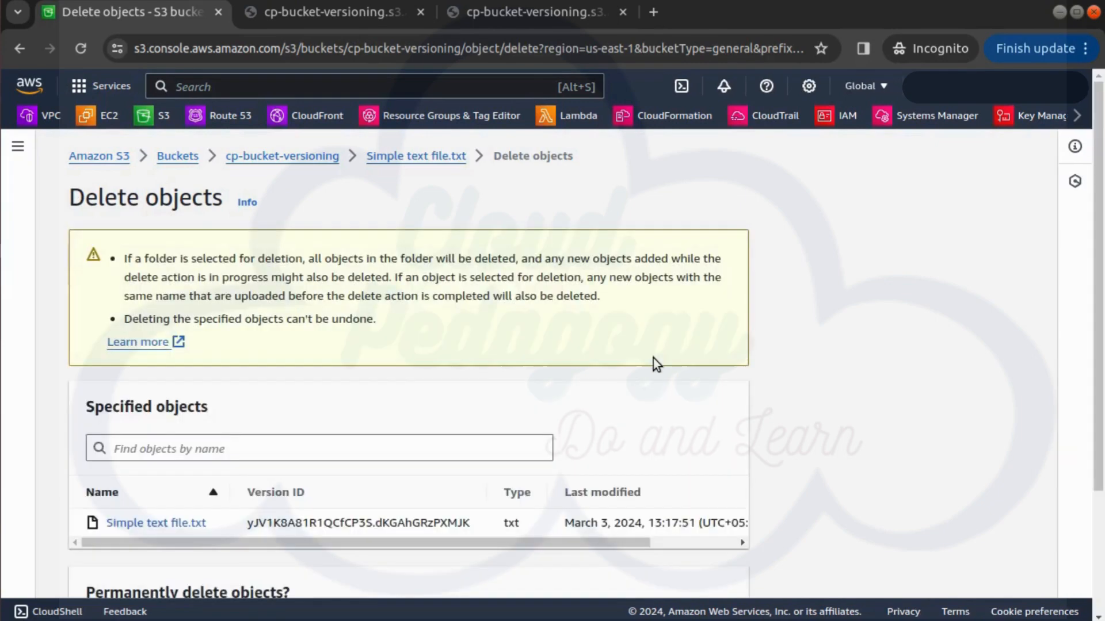
scroll(377, 482, "down", 3)
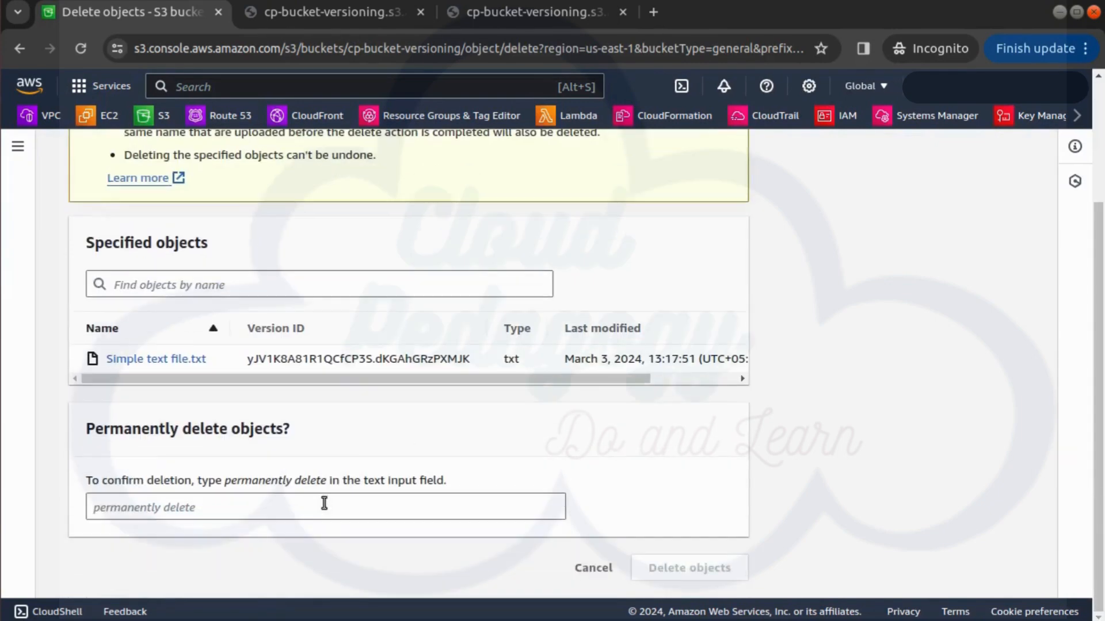
double_click(249, 478)
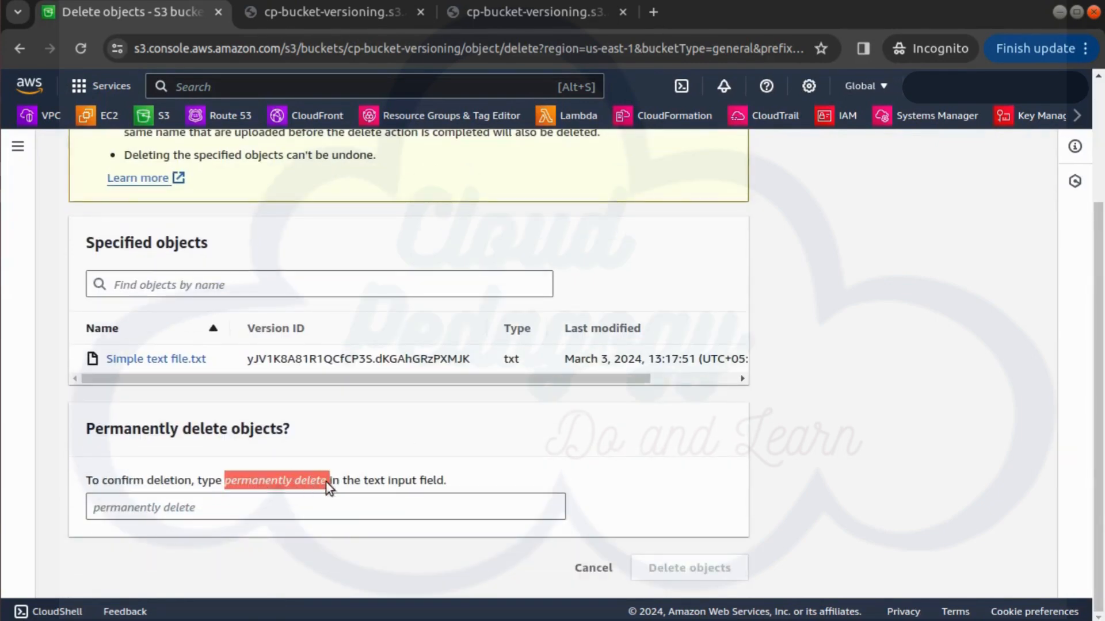
left_click(303, 503)
key("ctrl+v")
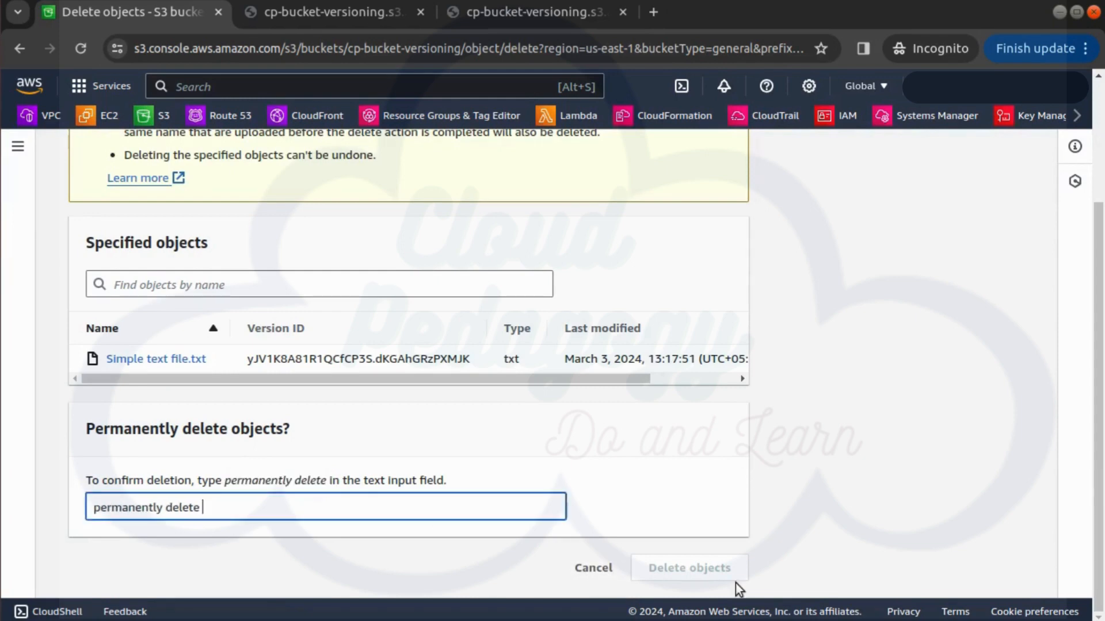
left_click(729, 577)
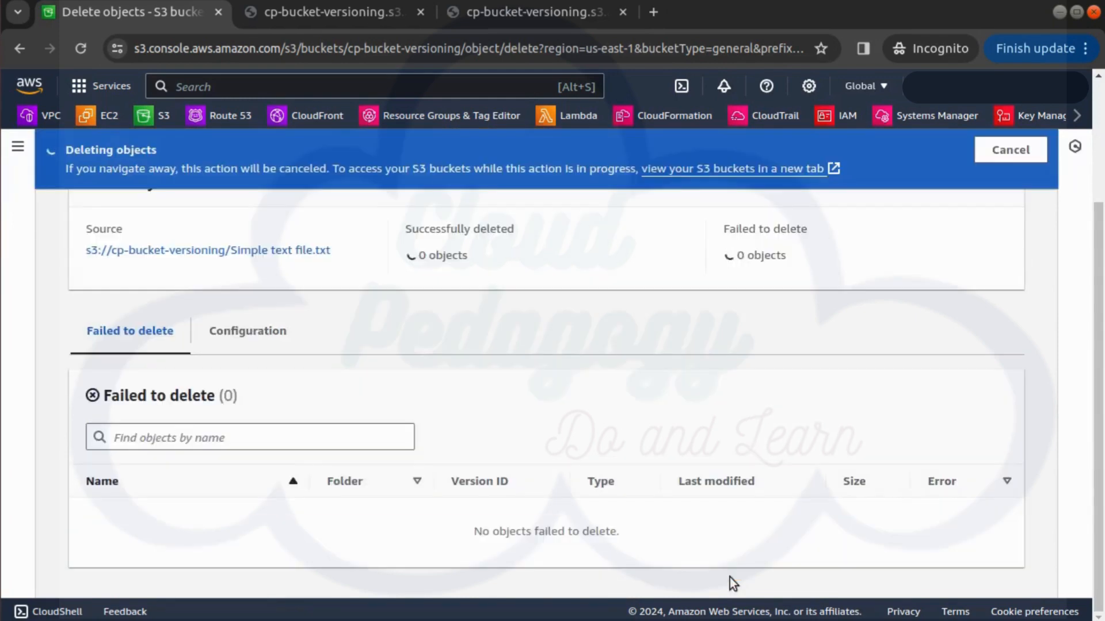
scroll(1007, 294, "up", 3)
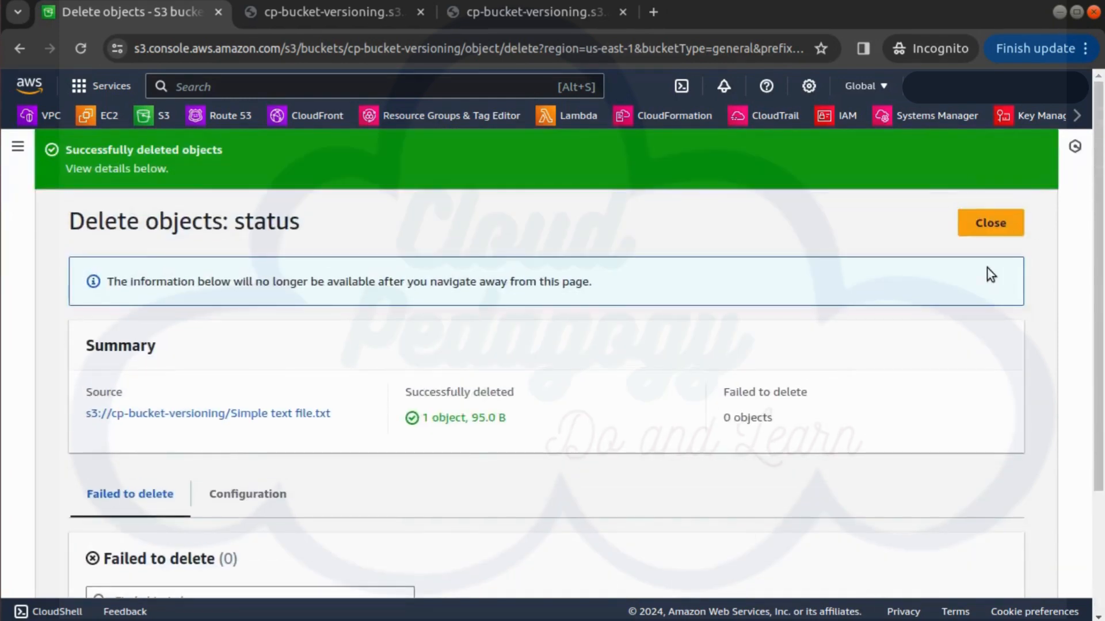
left_click(987, 223)
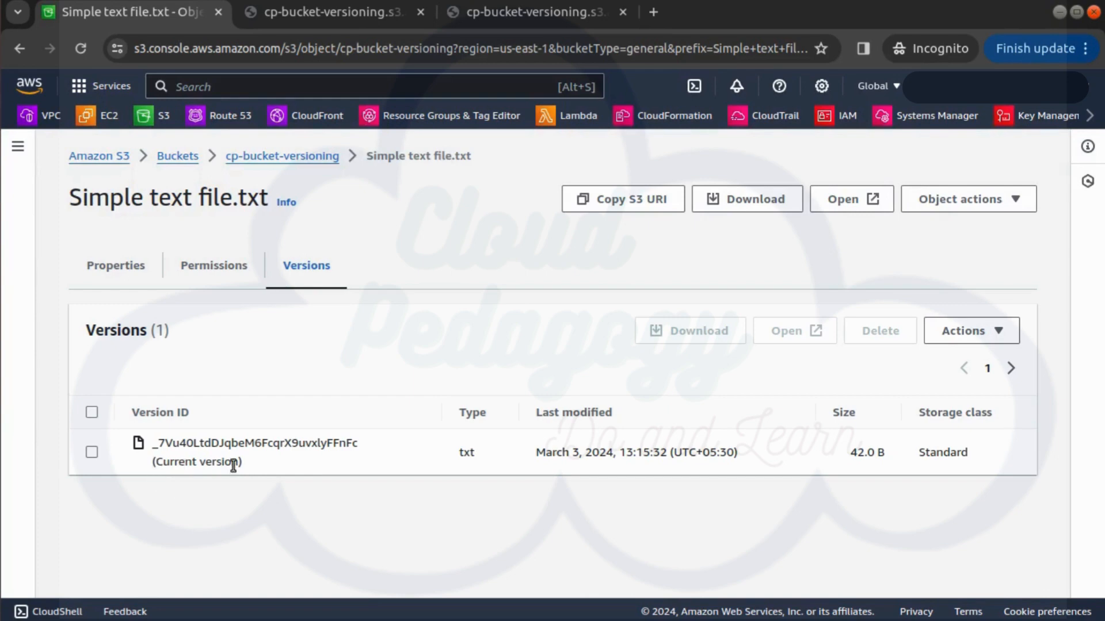
Reload the public object URL page of Simple text file.txt to check which content is served after the deletion.
left_click(326, 11)
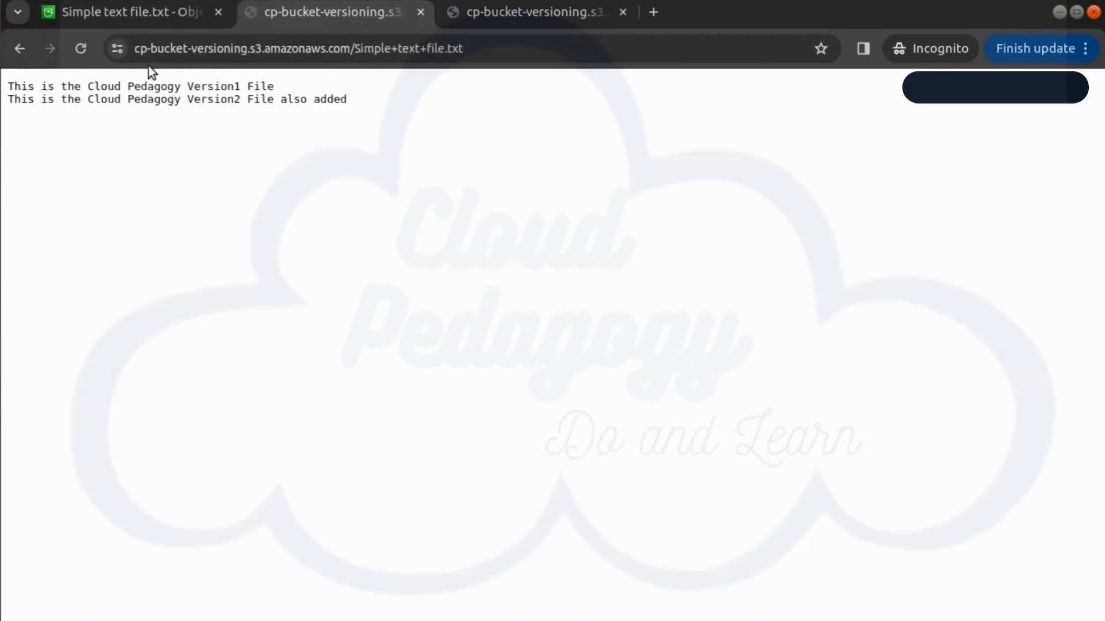
left_click(77, 53)
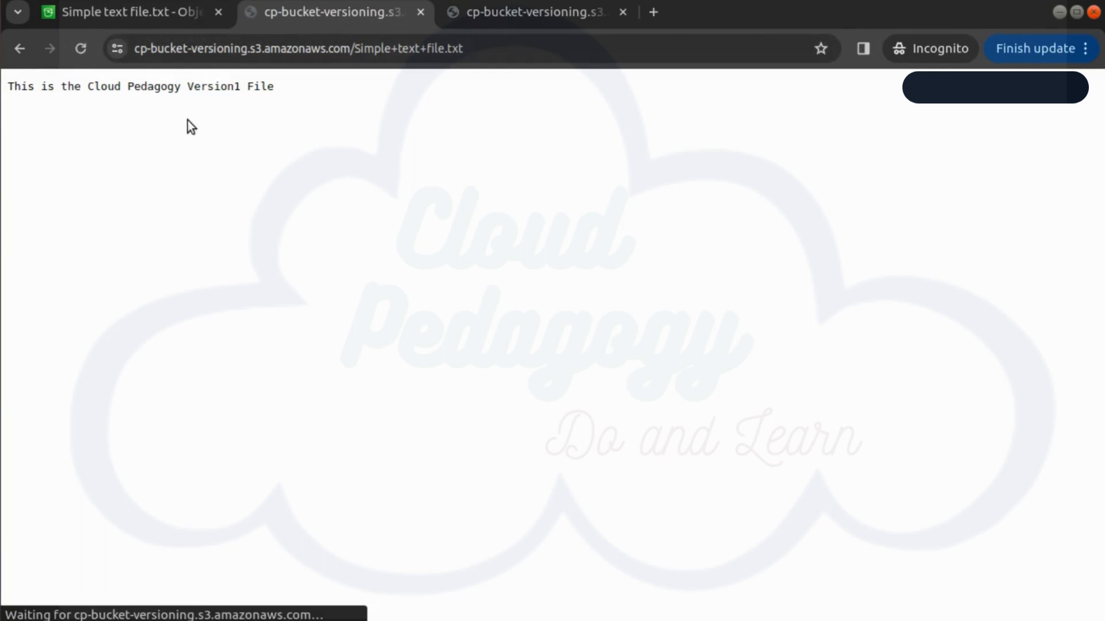